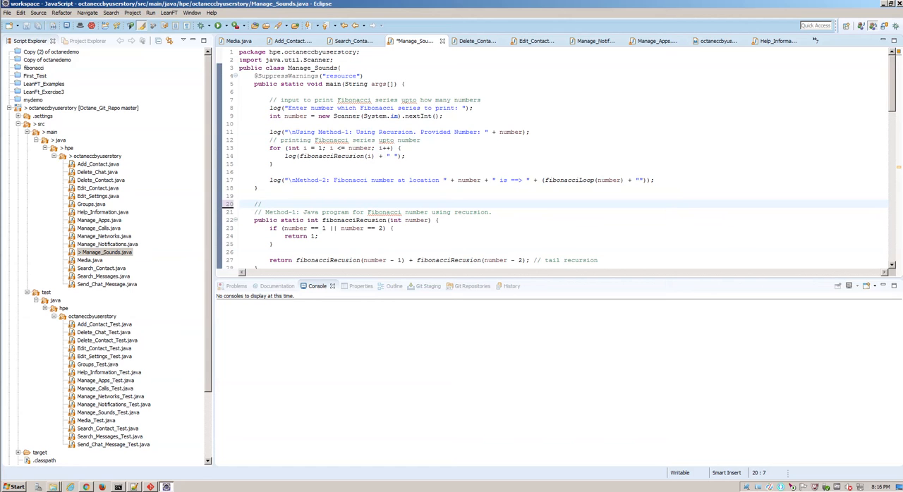
Step: Complete the line 20 comment as "//modiifed the code" and add a blank line between it and the Method-1 comment
type("modiified the co")
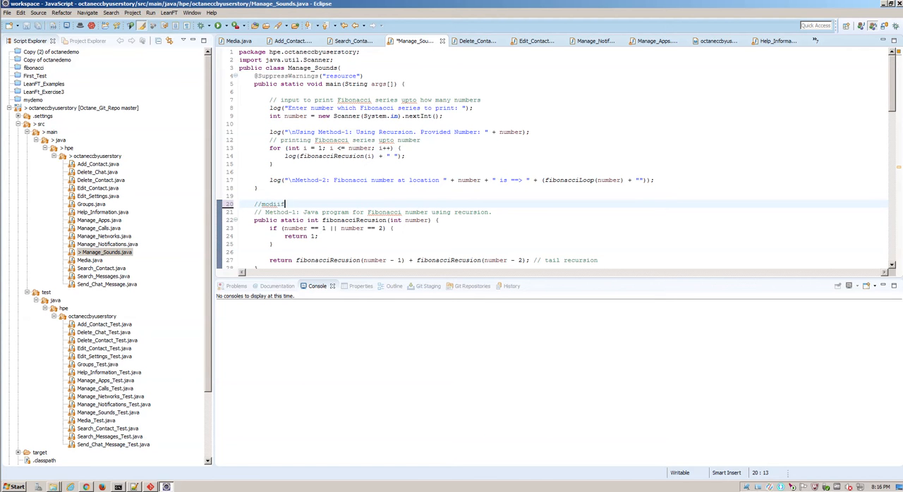
type("de")
key("Down")
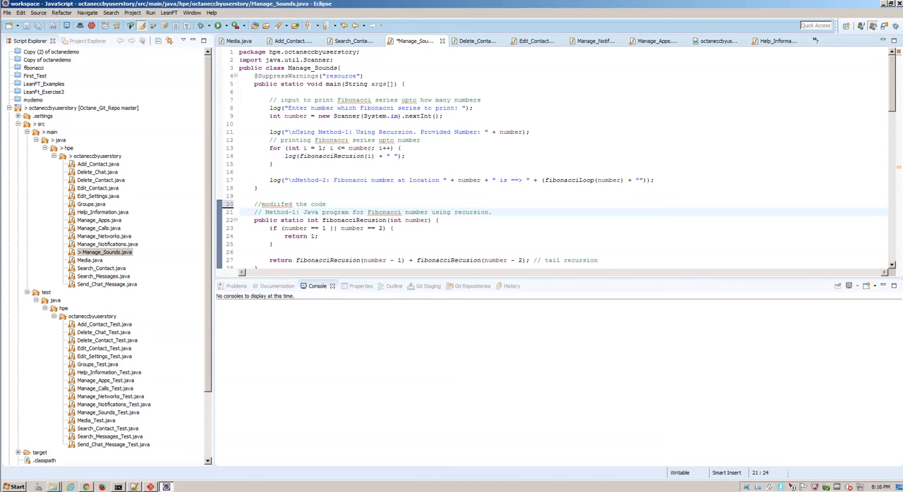
key("Up")
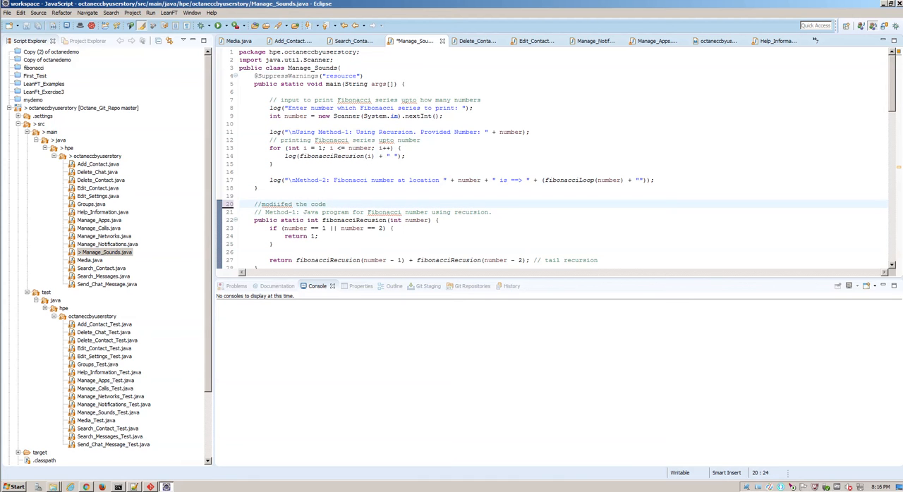
key("Return")
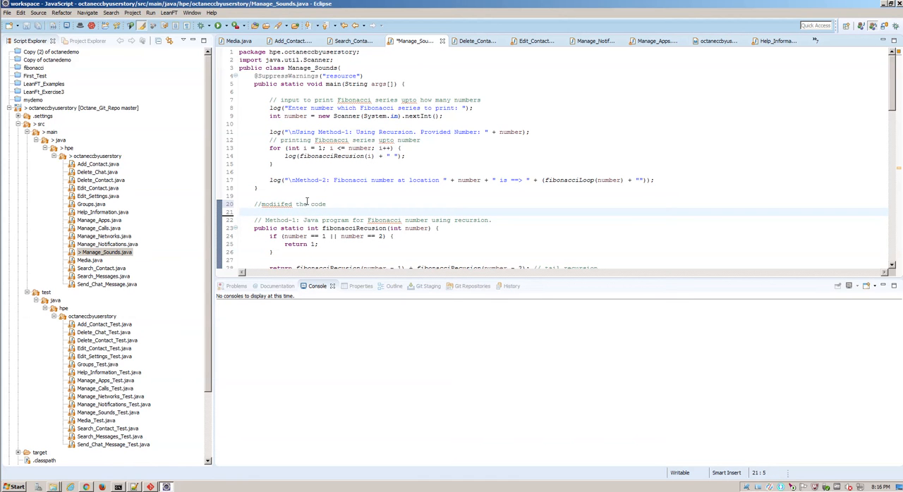
Step: Correct the misspelled first word of the line 20 comment to "modified" and save Manage_Sounds.java
left_click(278, 204)
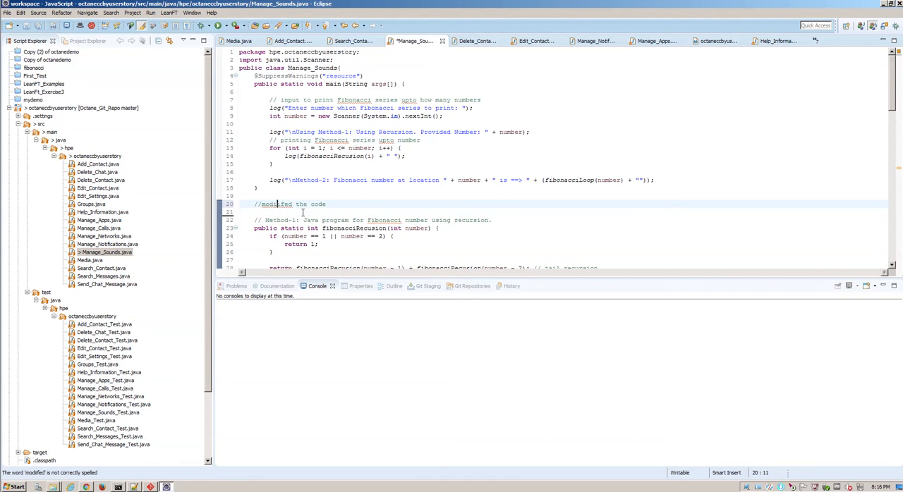
key("BackSpace")
left_click(337, 193)
left_click(277, 205)
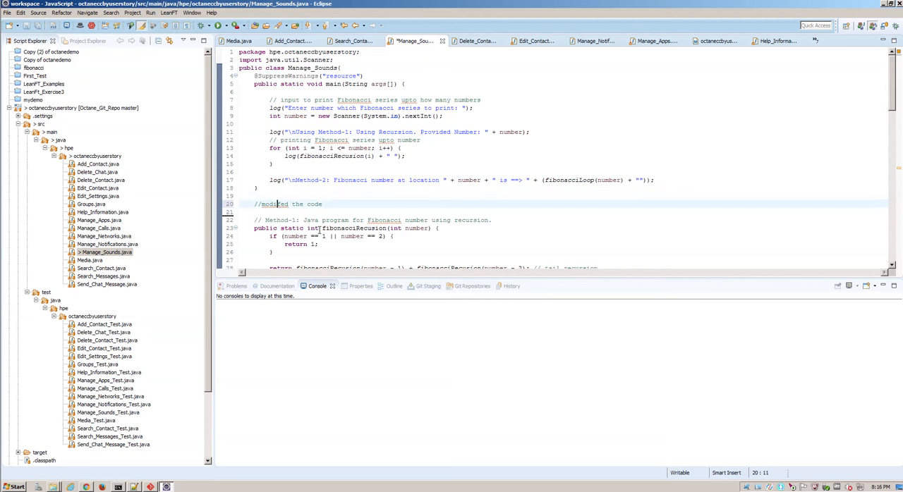
type("i")
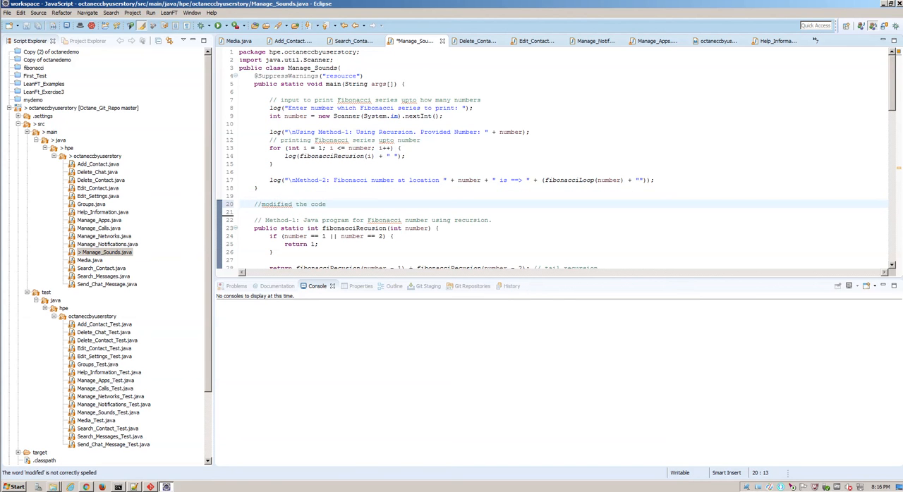
left_click(399, 172)
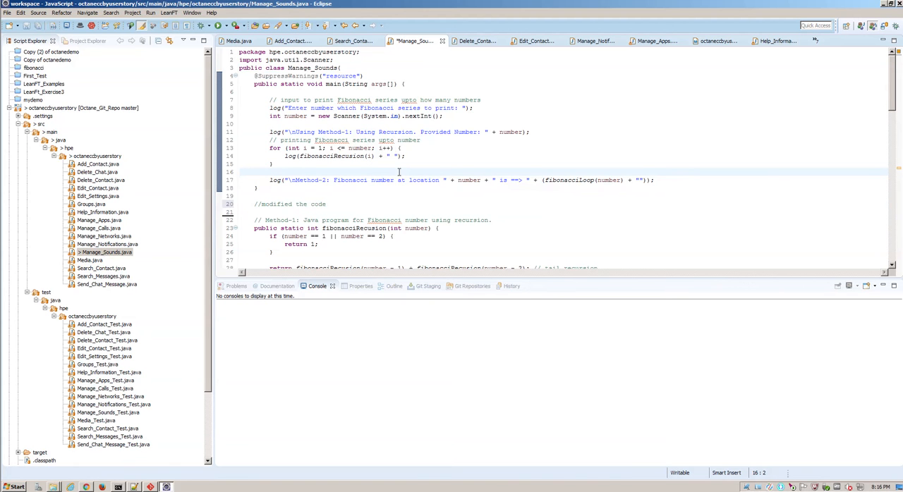
key("ctrl+s")
Step: Switch to the Git terminal and check the status of the Octane_Git_Repo repository with git status
left_click(150, 486)
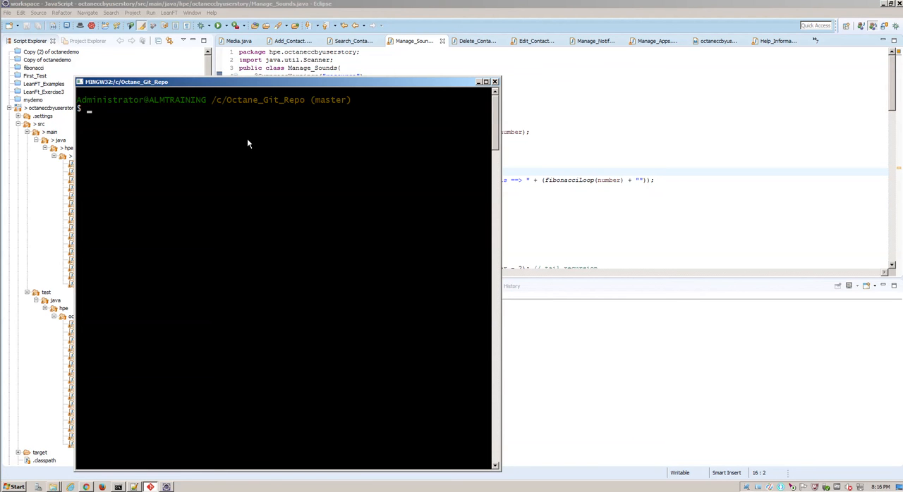
type("git status")
key("Return")
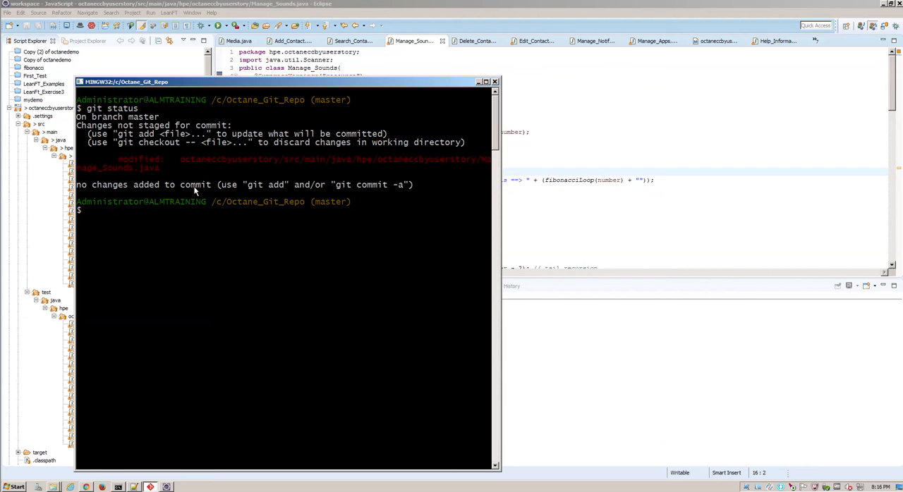
Step: Commit all modified files by reusing the earlier git commit -am command with the message "userstory #1234"
key("Up")
key("Up")
key("Up")
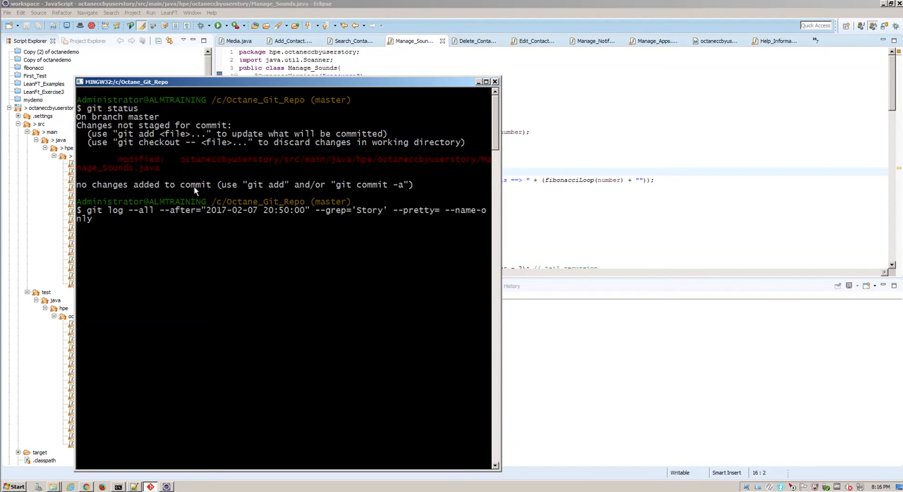
key("Up")
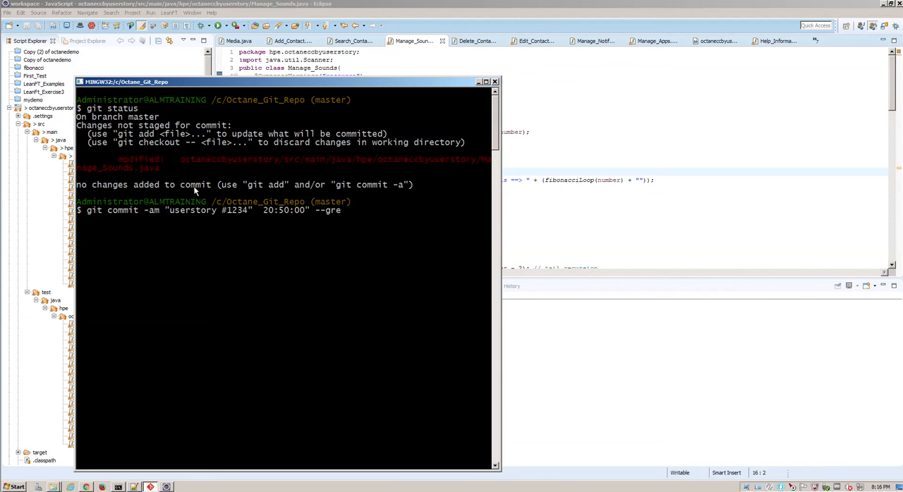
key("Left")
key("Left")
key("Left")
key("Right")
key("Return")
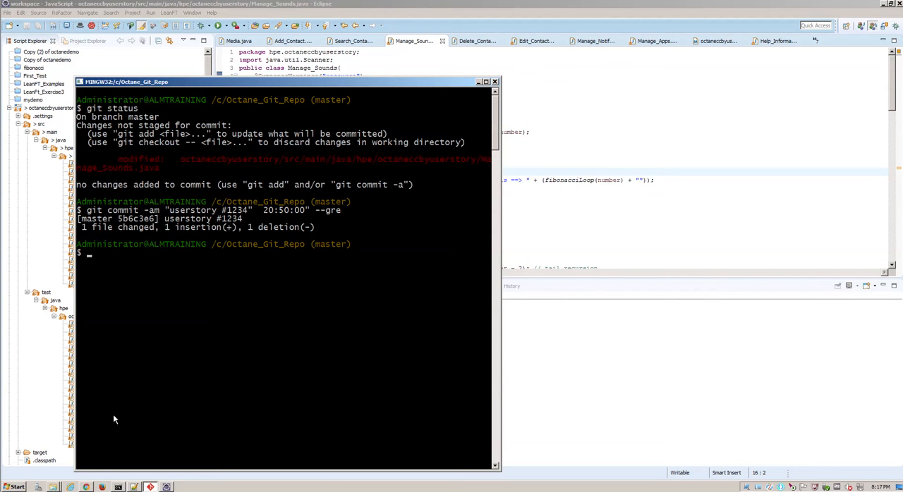
Step: Switch to Jenkins in Chrome, examine the Octane_CC_by_UserStory project's latest build, and return to the ALM Octane Code Coverage by US view
left_click(86, 487)
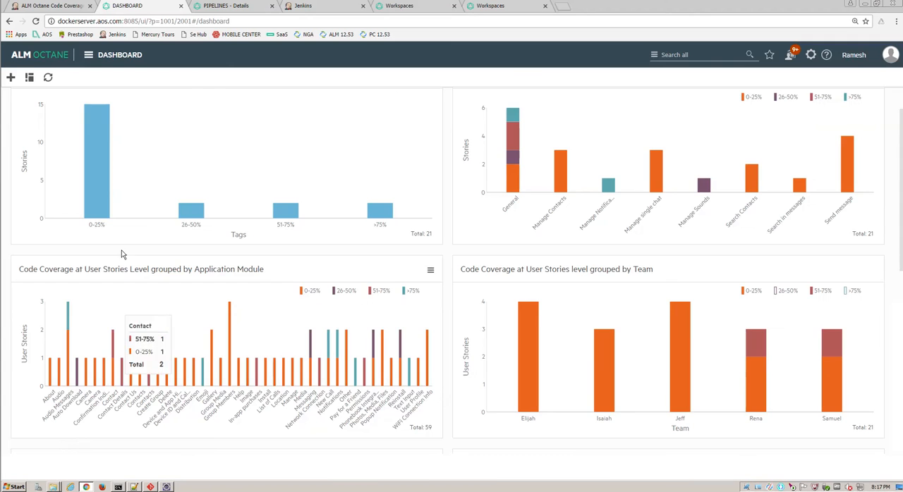
left_click(68, 5)
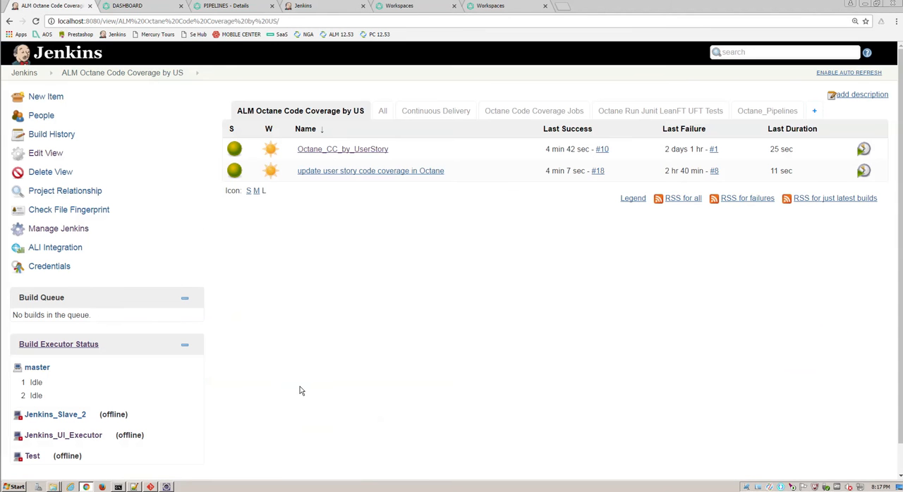
left_click(350, 151)
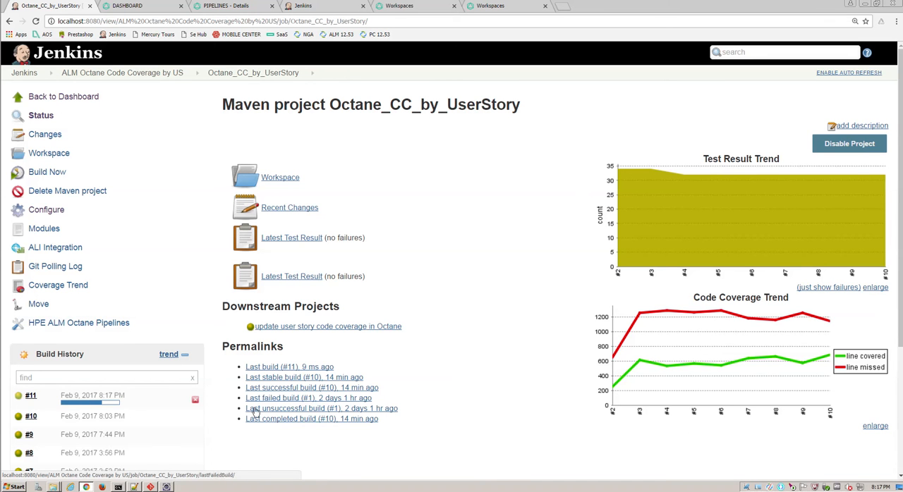
mouse_move(91, 406)
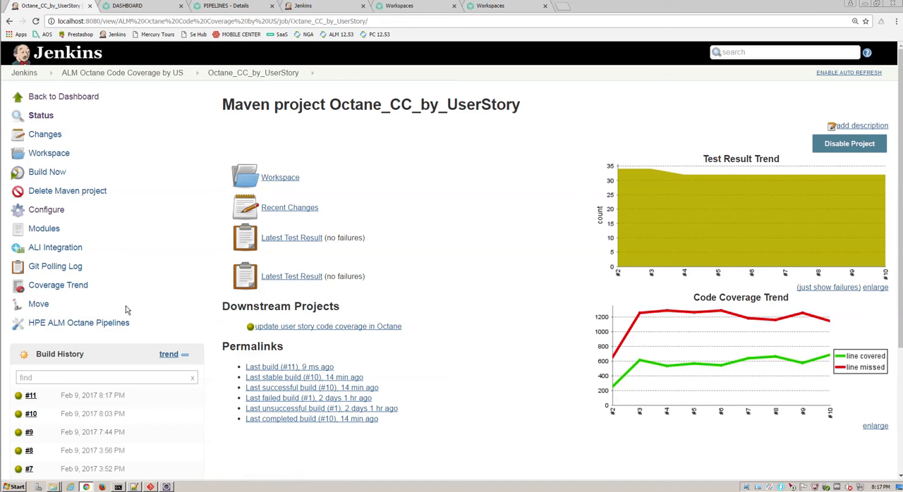
left_click(163, 73)
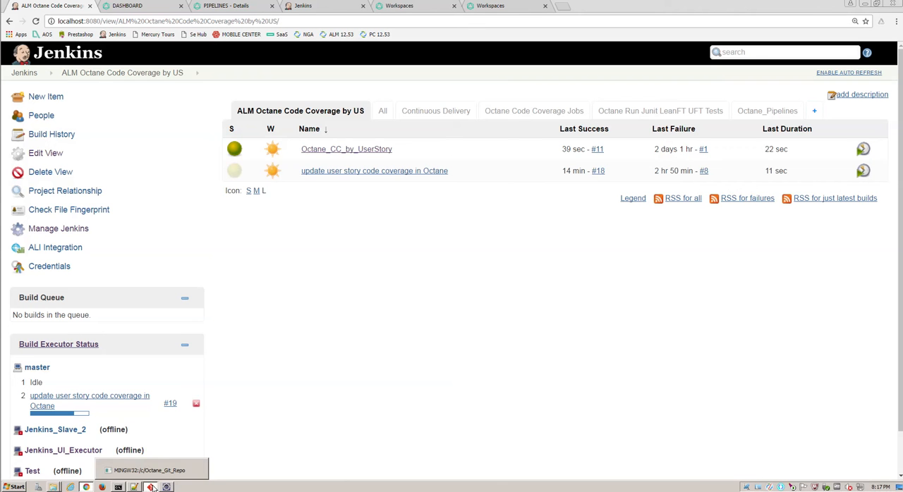
left_click(151, 486)
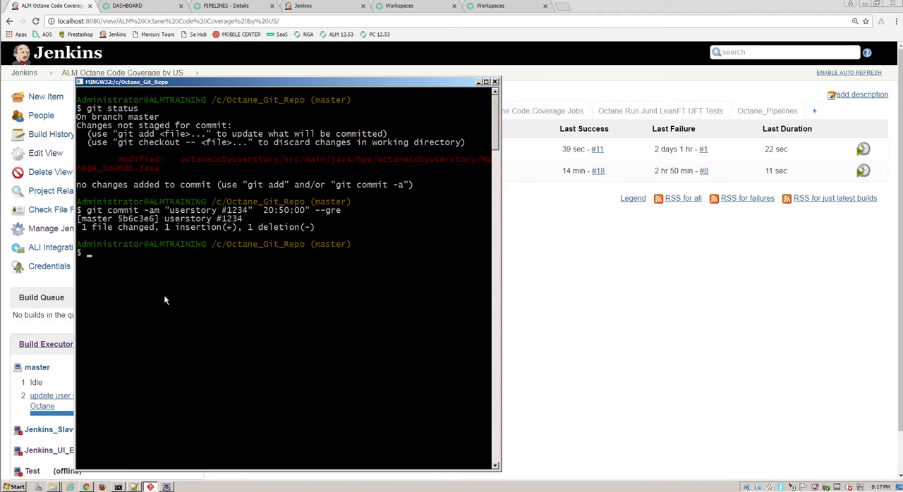
key("Up")
key("Up")
key("Up")
key("Up")
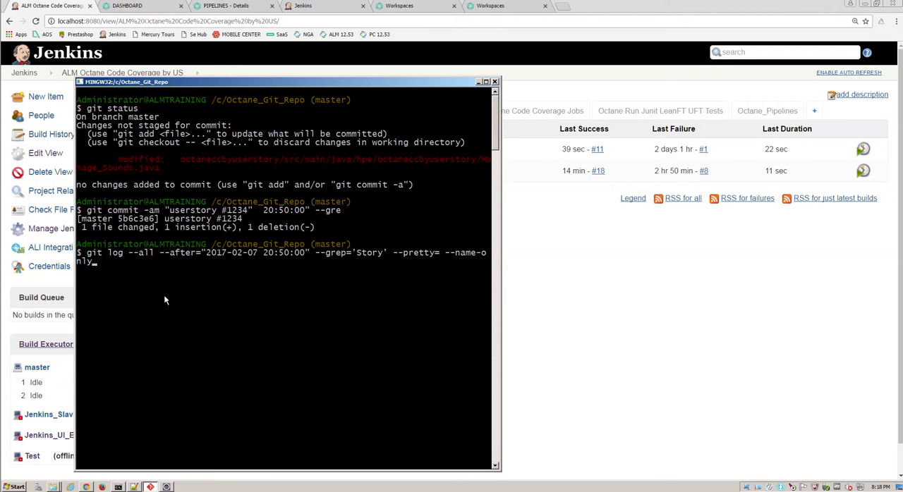
key("Return")
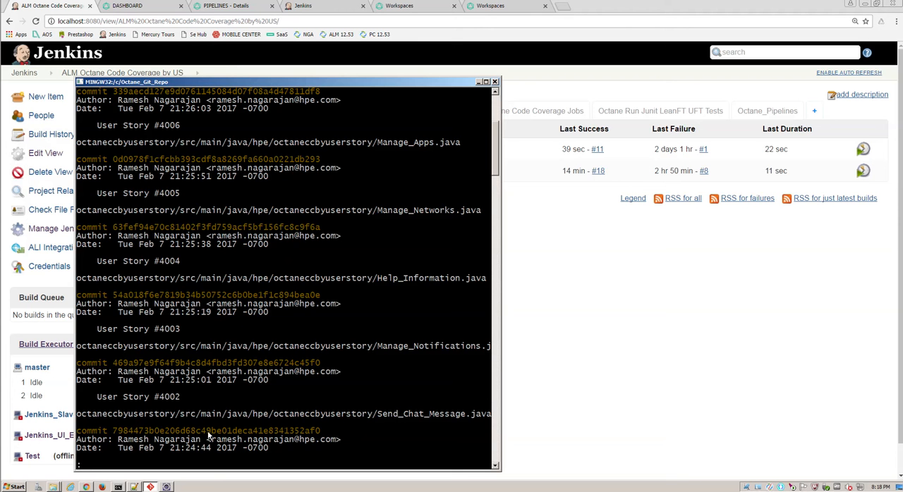
key("q")
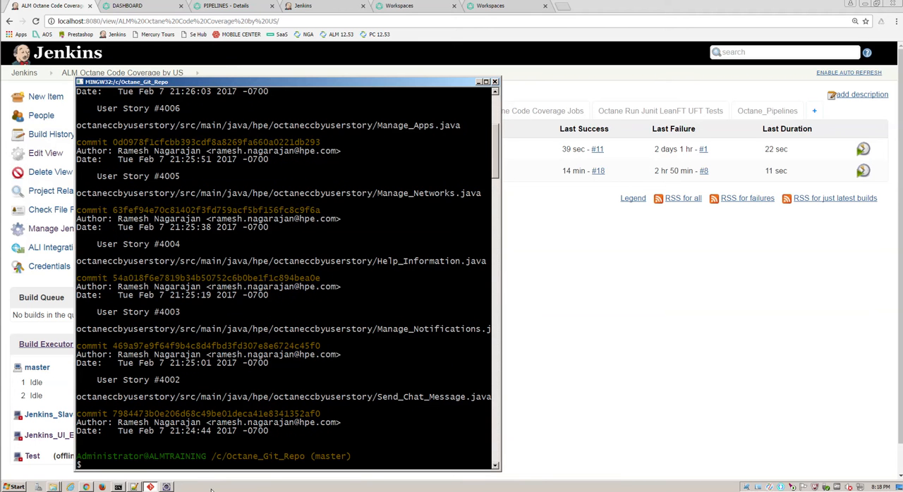
Step: Switch to Notepad++, look at Git_Commit_Logs.txt, and review updateuscodecoverag.groovy from the Octane update code back to the Jacoco result reading section
left_click(136, 488)
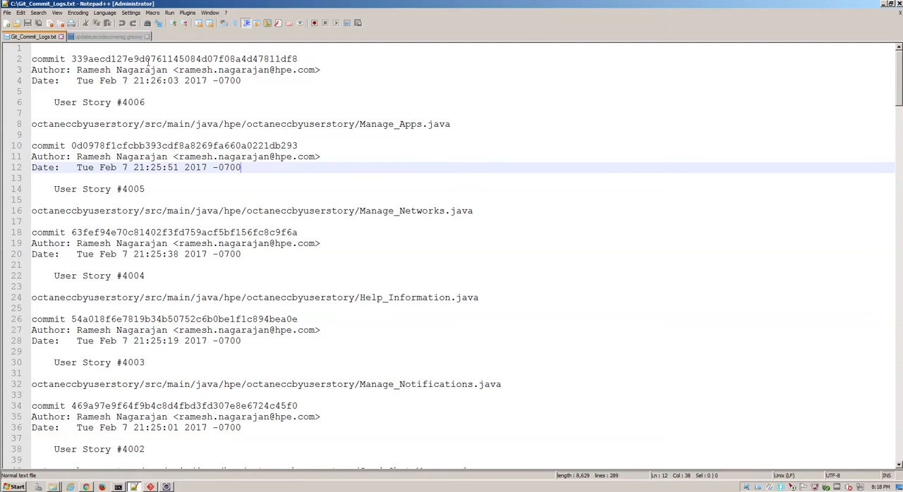
left_click(115, 37)
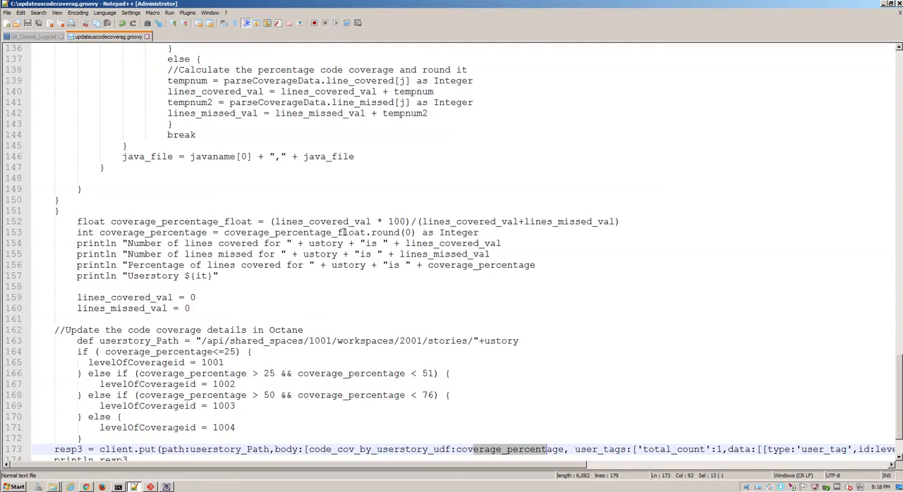
scroll(344, 232, "up", 2)
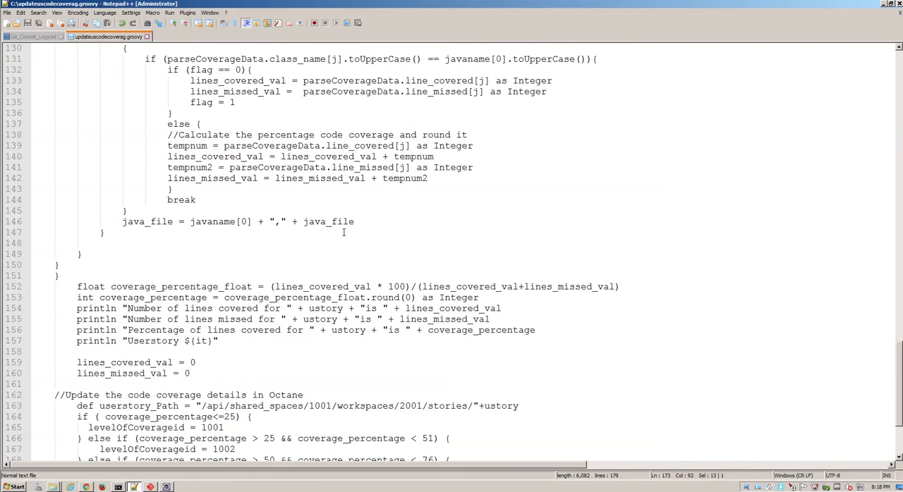
scroll(343, 232, "up", 1)
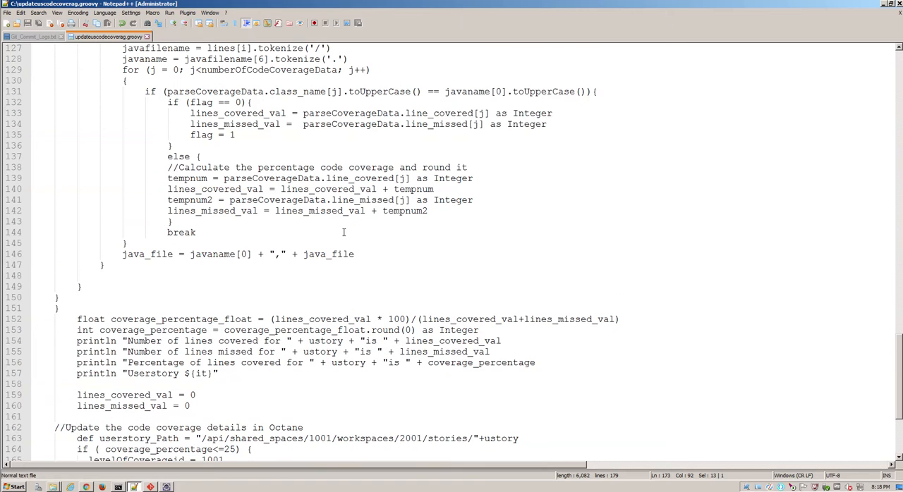
scroll(343, 232, "up", 1)
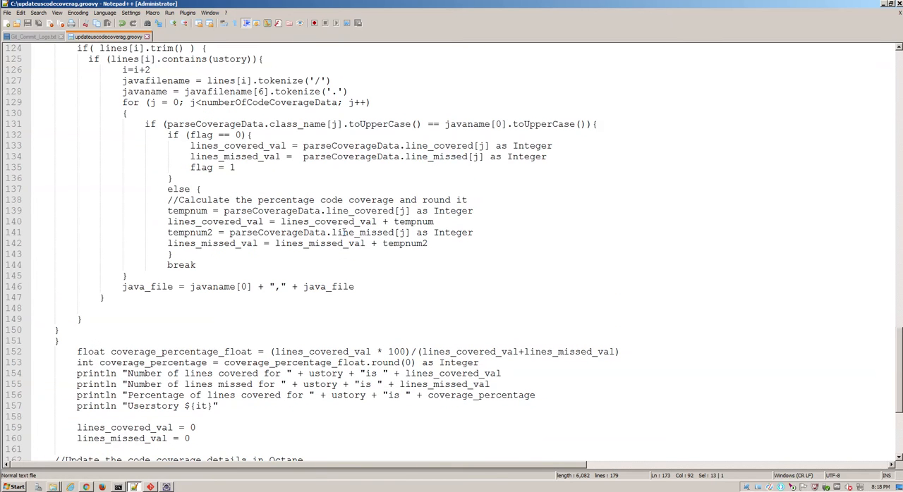
scroll(343, 232, "up", 2)
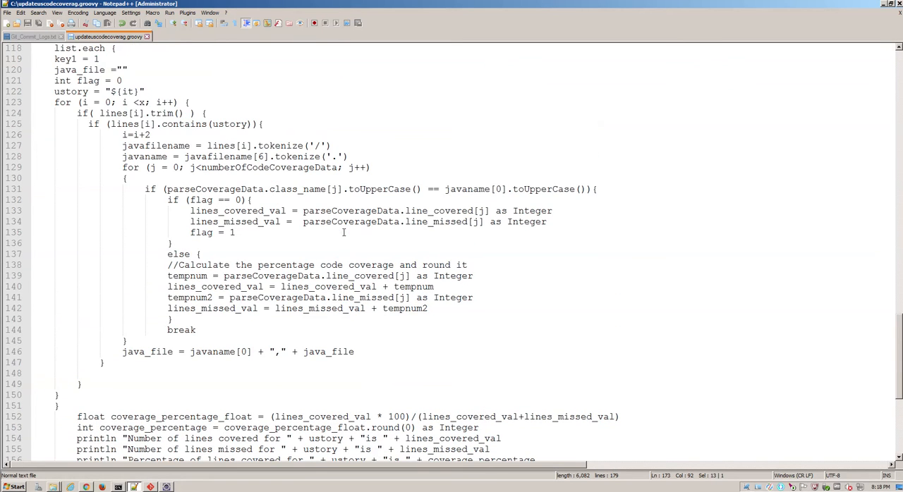
scroll(344, 232, "up", 7)
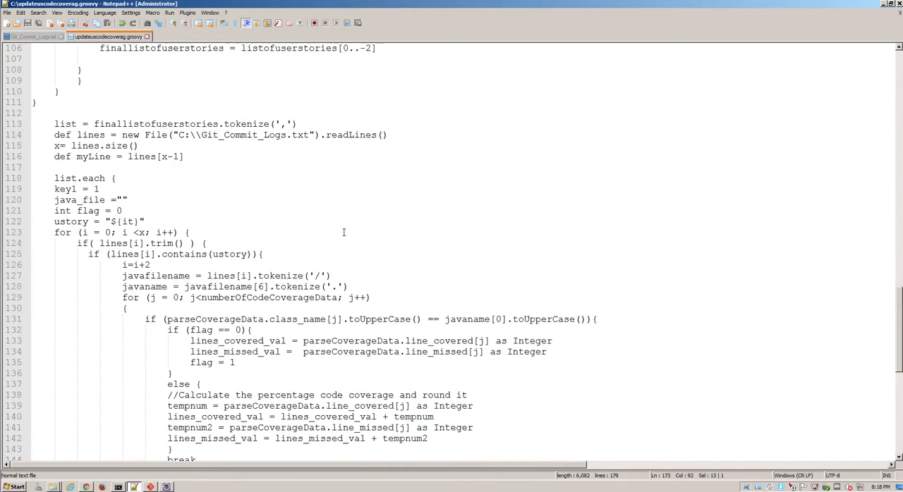
scroll(344, 232, "up", 8)
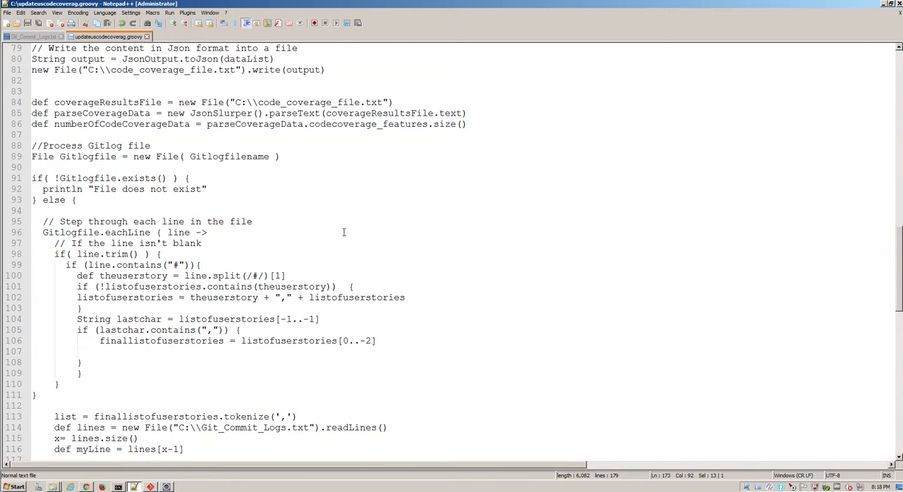
scroll(344, 232, "up", 9)
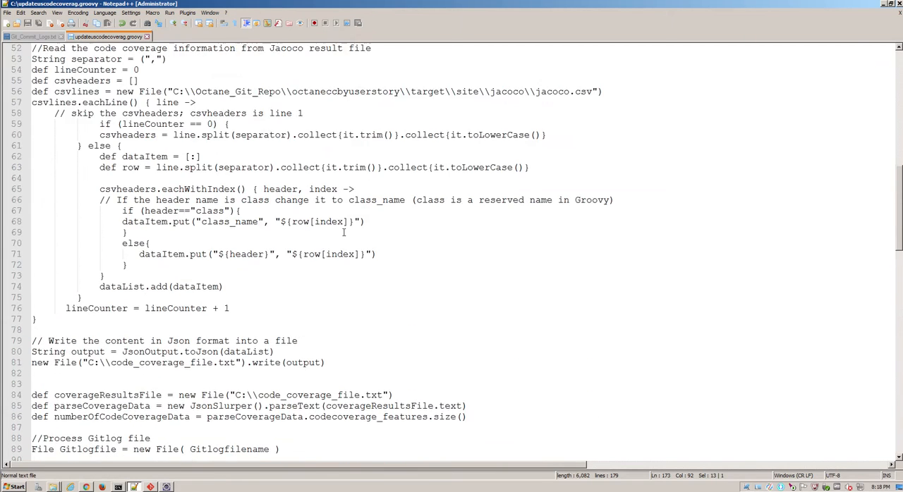
scroll(344, 232, "up", 1)
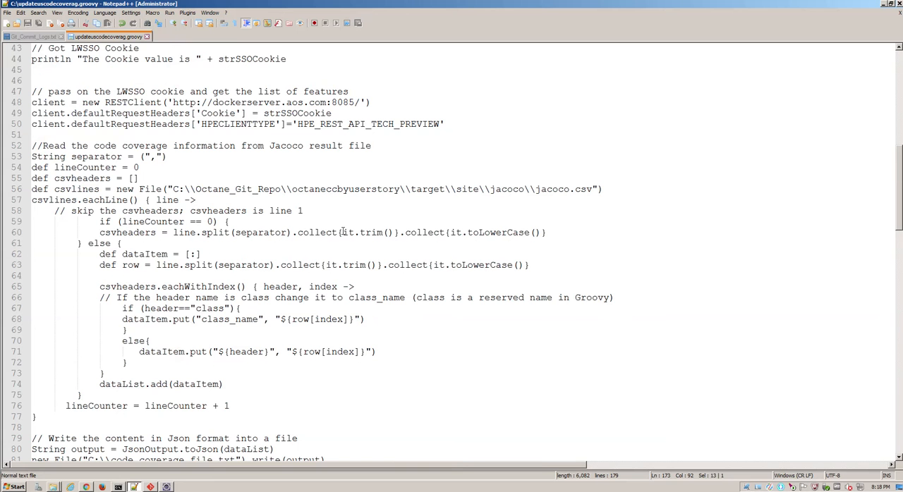
Step: Review updateuscodecoverag.groovy from the Jacoco result parsing to the Octane update request, including the user story path and coverage percentage formula
left_click_drag(358, 200, 389, 320)
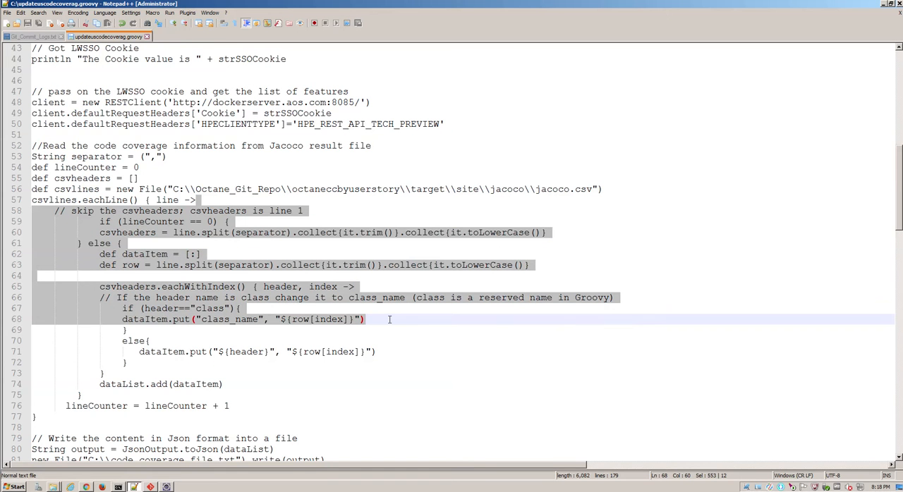
scroll(379, 348, "down", 13)
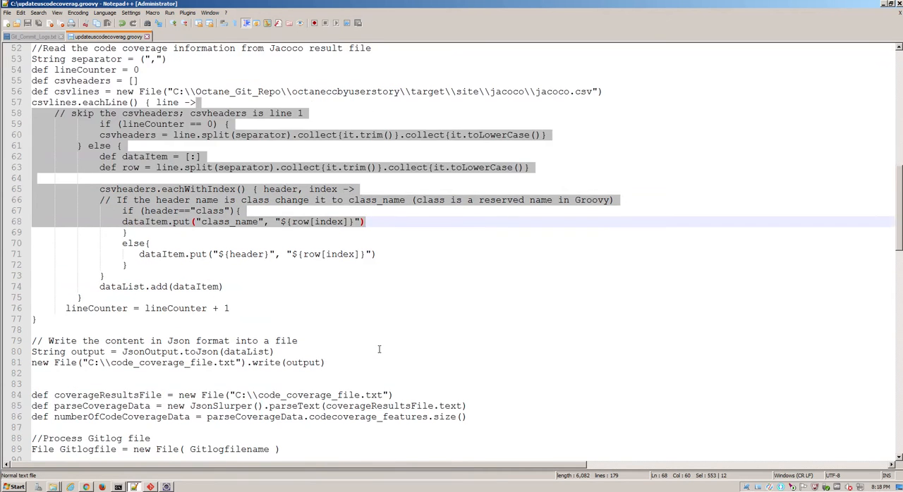
scroll(379, 348, "down", 14)
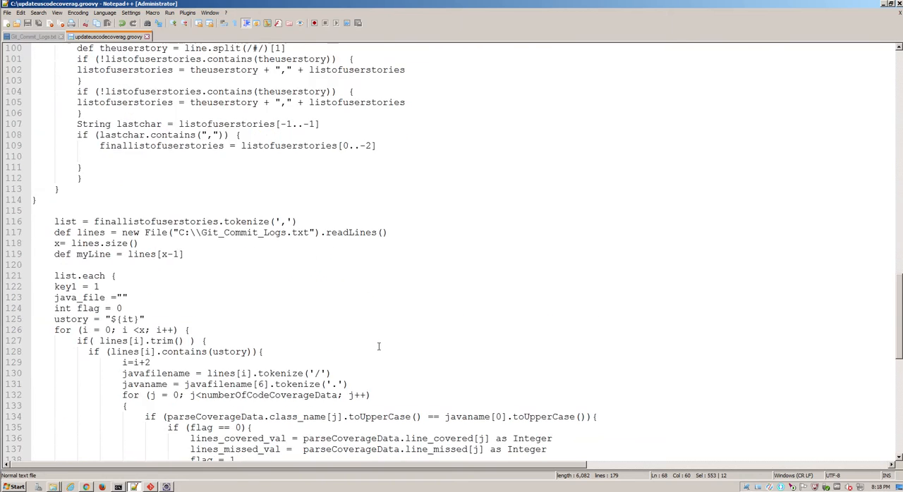
scroll(378, 347, "down", 6)
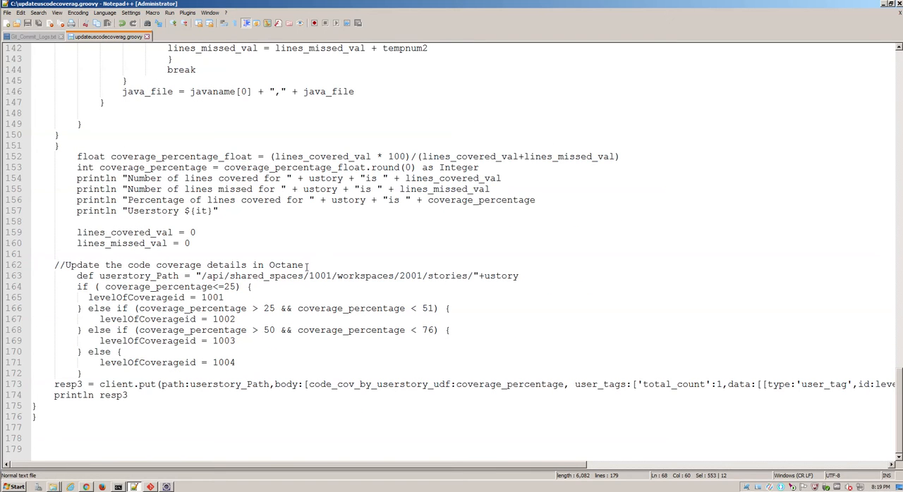
left_click_drag(265, 275, 355, 275)
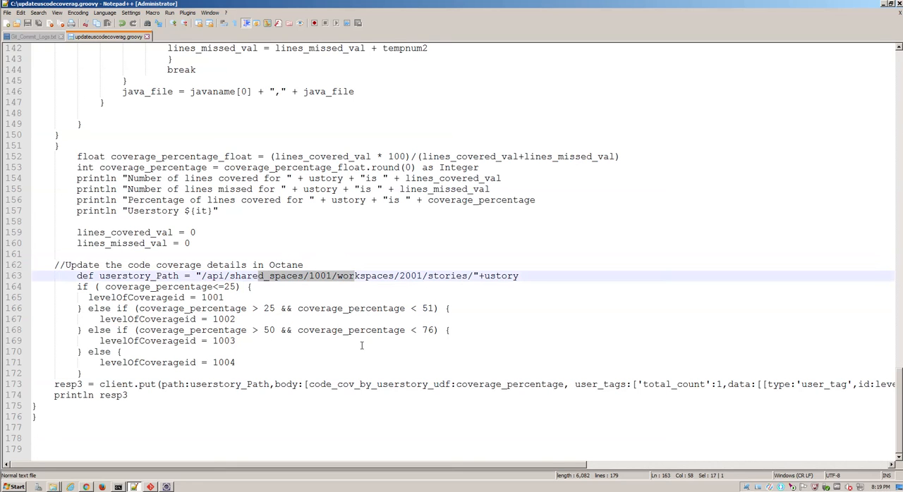
left_click_drag(332, 385, 366, 387)
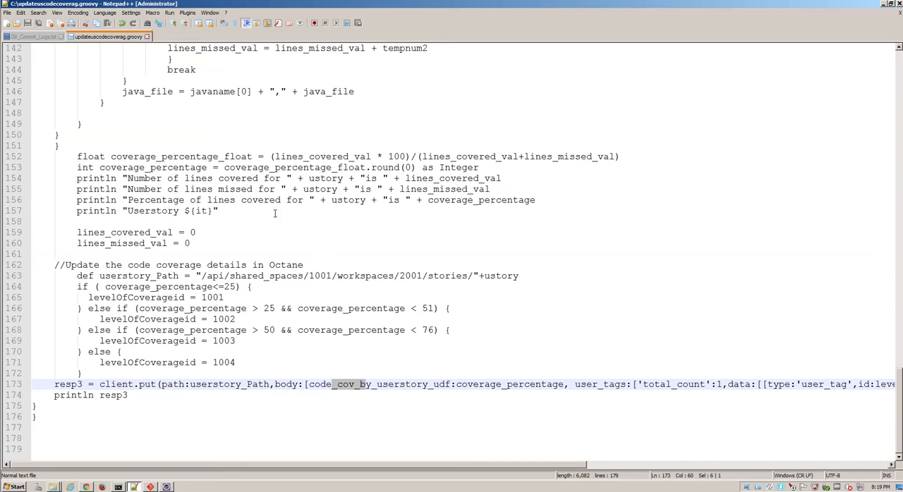
left_click_drag(133, 157, 203, 158)
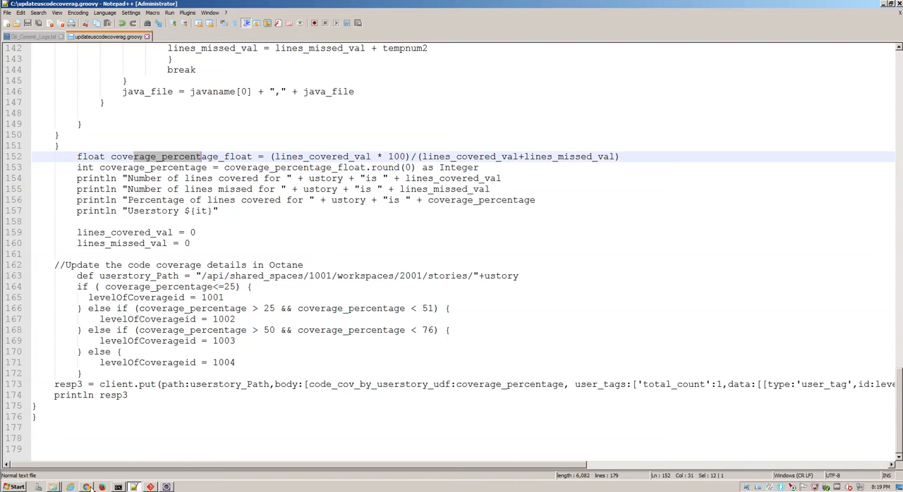
Step: Switch to the ALM Octane dashboard in Chrome and examine the user story code coverage charts by coverage range and by feature
mouse_move(87, 487)
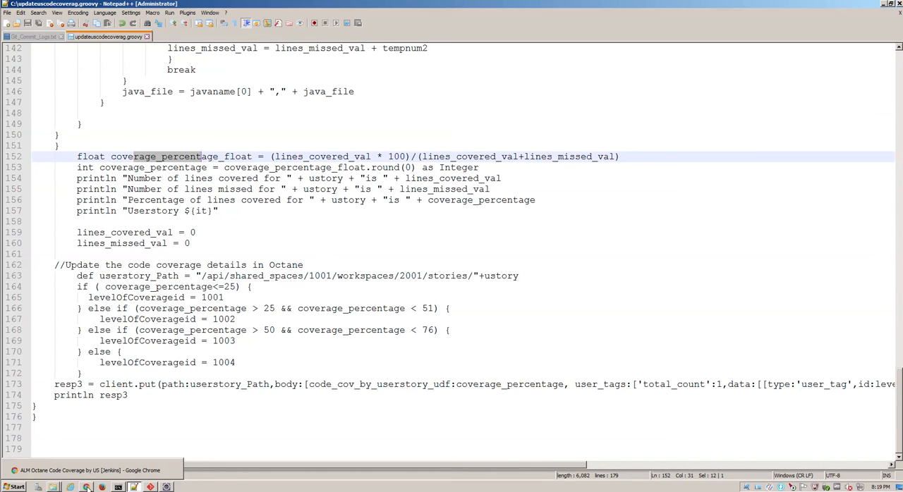
left_click(87, 487)
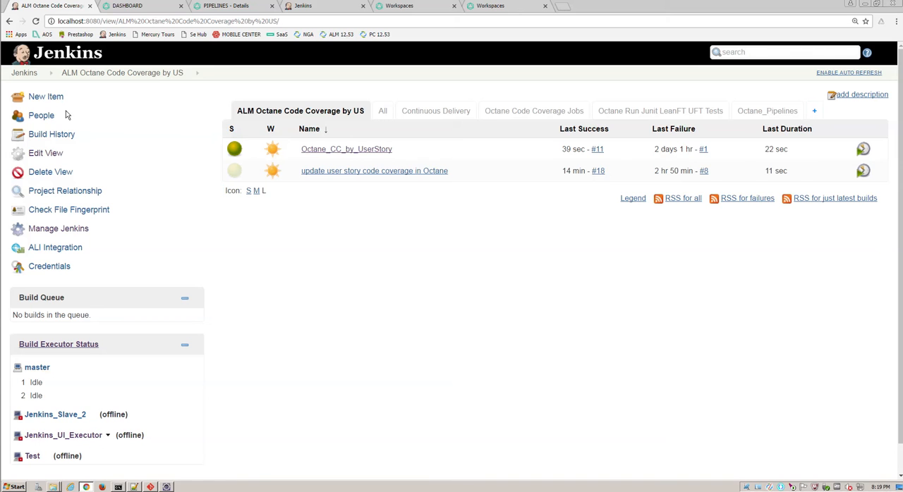
left_click(129, 7)
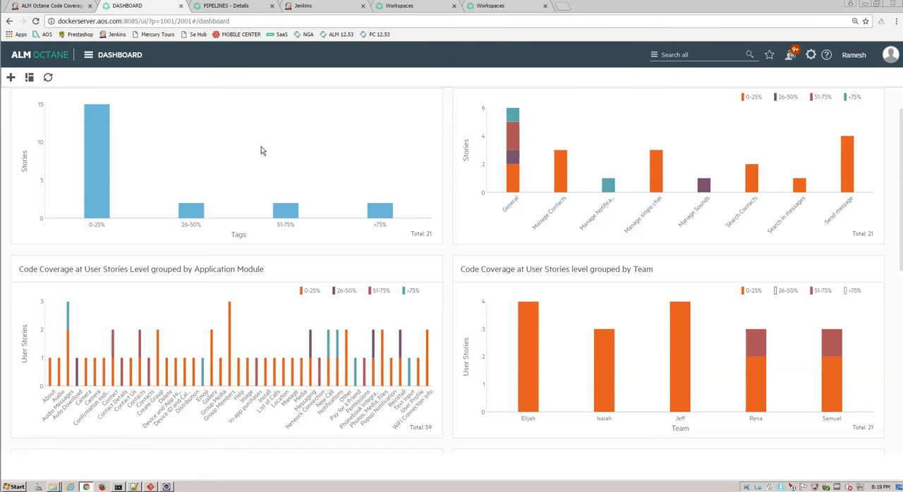
mouse_move(94, 156)
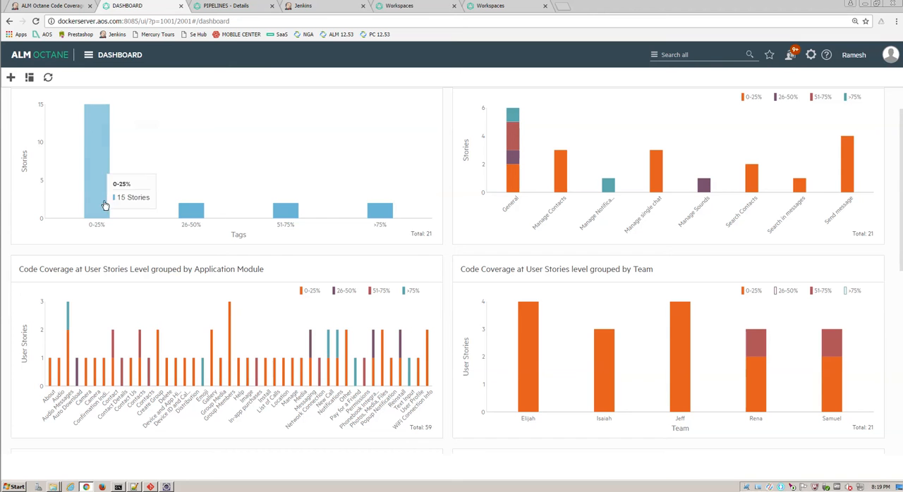
mouse_move(379, 223)
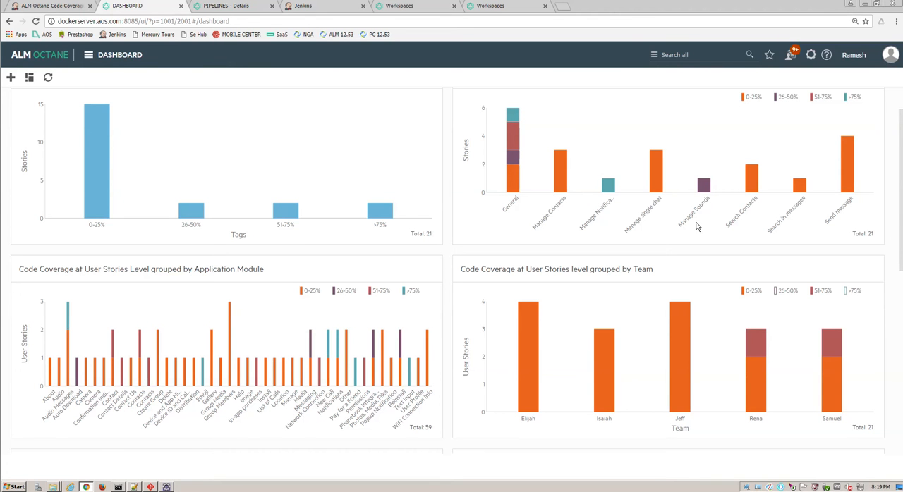
scroll(696, 225, "up", 1)
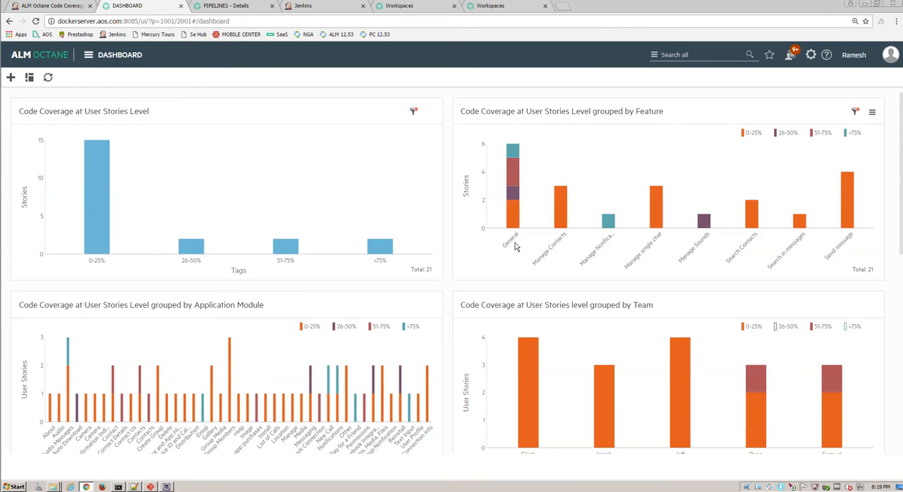
mouse_move(515, 208)
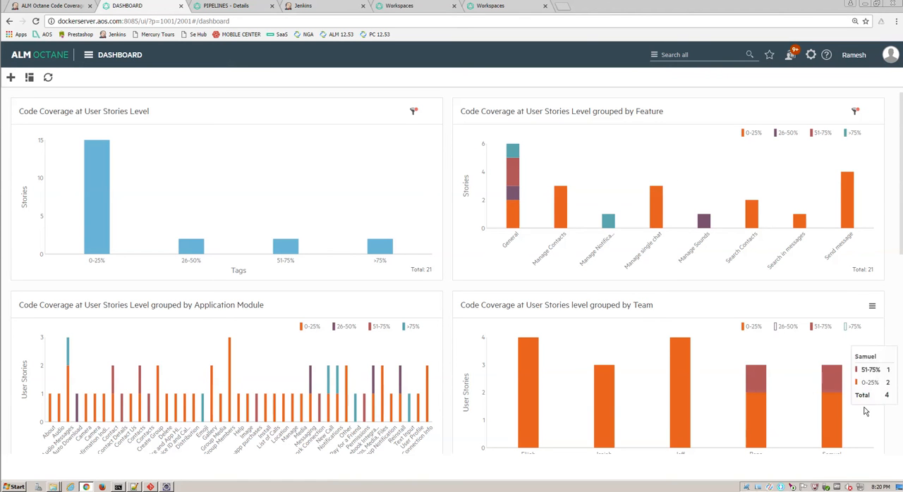
Step: Compare coverage ranges in the code coverage chart grouped by Team, ending with only the 51-75% and >75% ranges shown
scroll(860, 392, "down", 2)
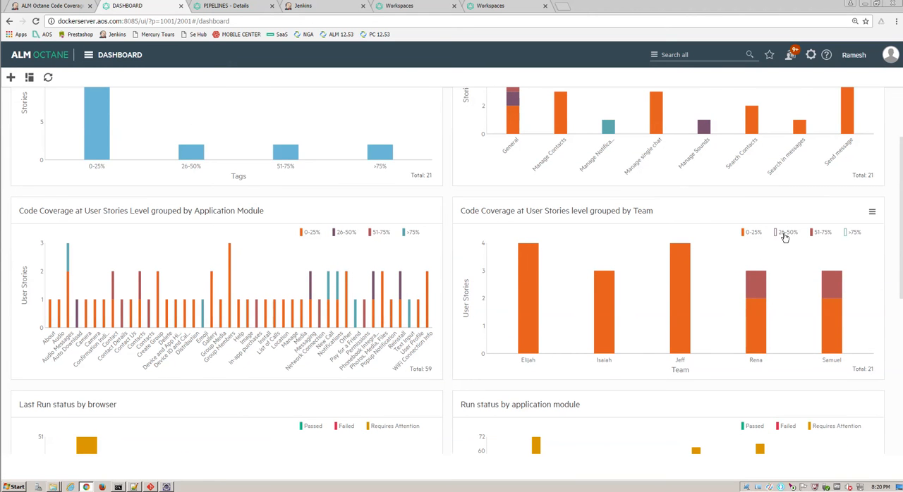
left_click(822, 233)
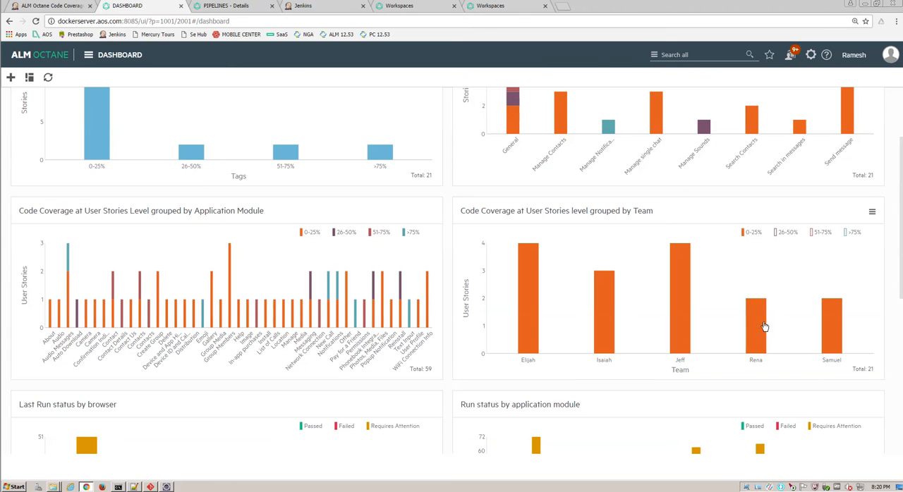
mouse_move(684, 340)
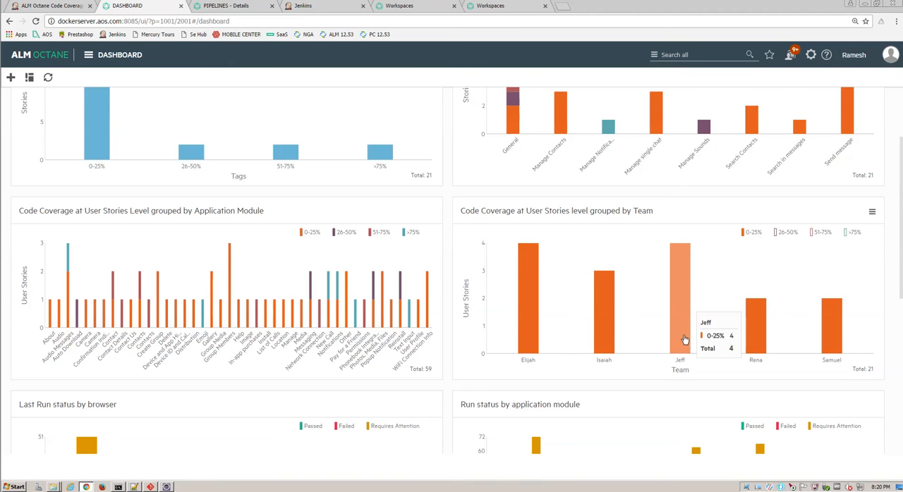
left_click(813, 232)
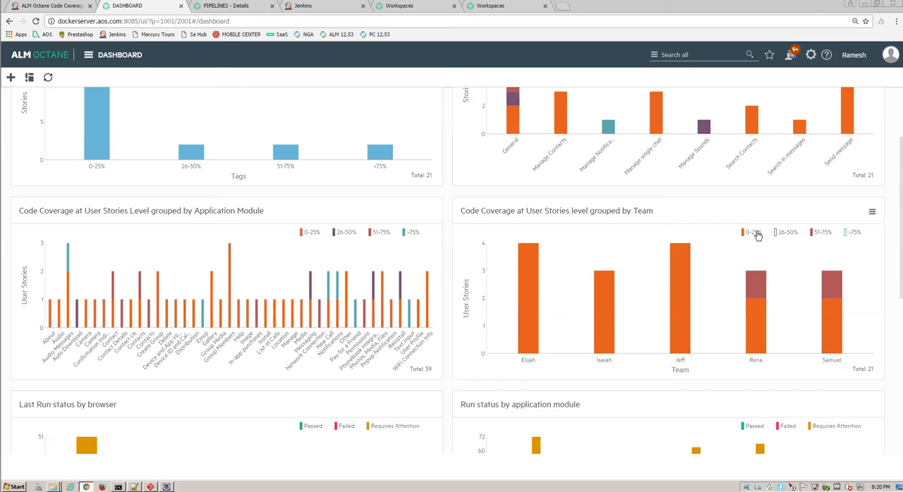
left_click(752, 232)
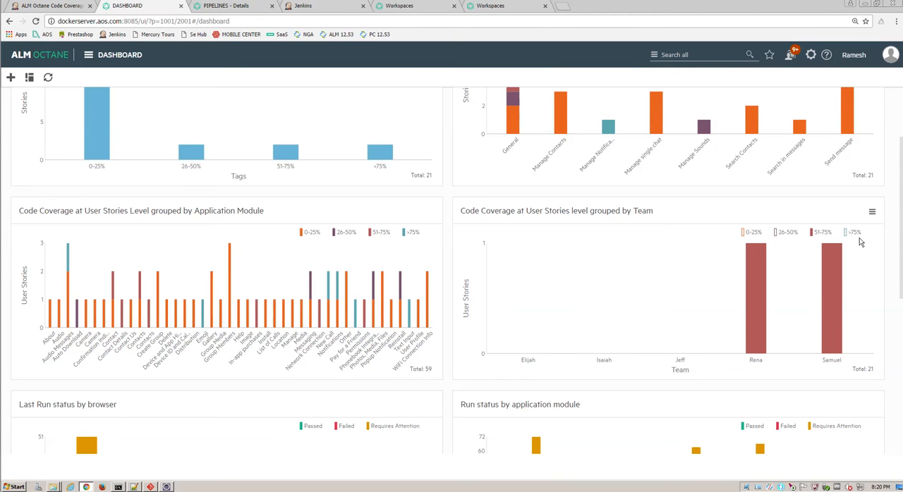
left_click(855, 232)
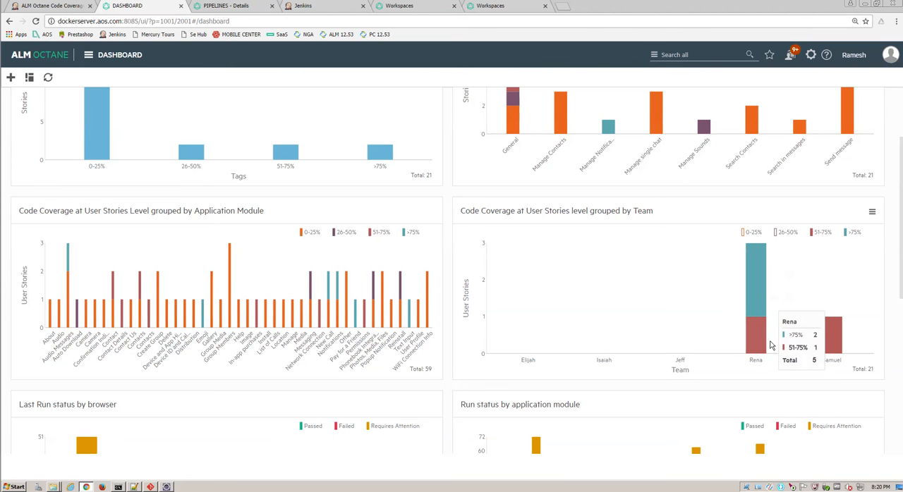
mouse_move(744, 346)
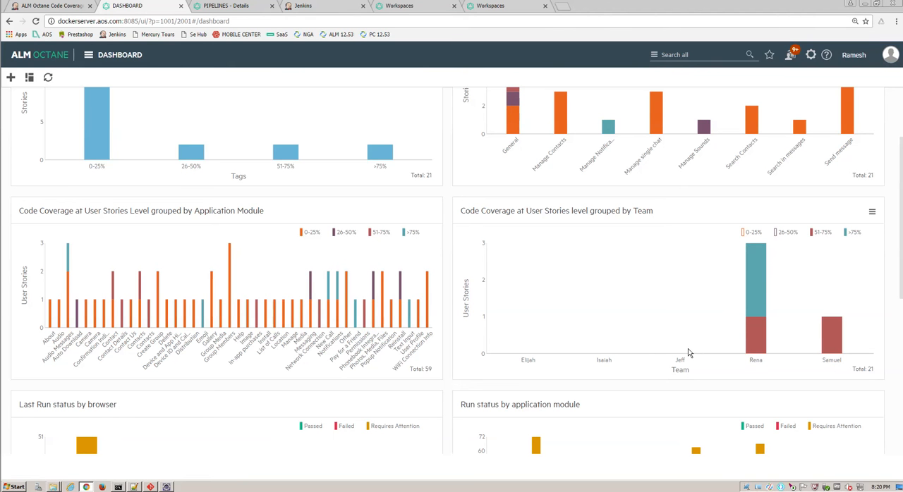
Step: List the stories in the 0-25% range of the Code Coverage at User Stories Level chart and open story 3037, "User can add a contact"
scroll(688, 349, "up", 1)
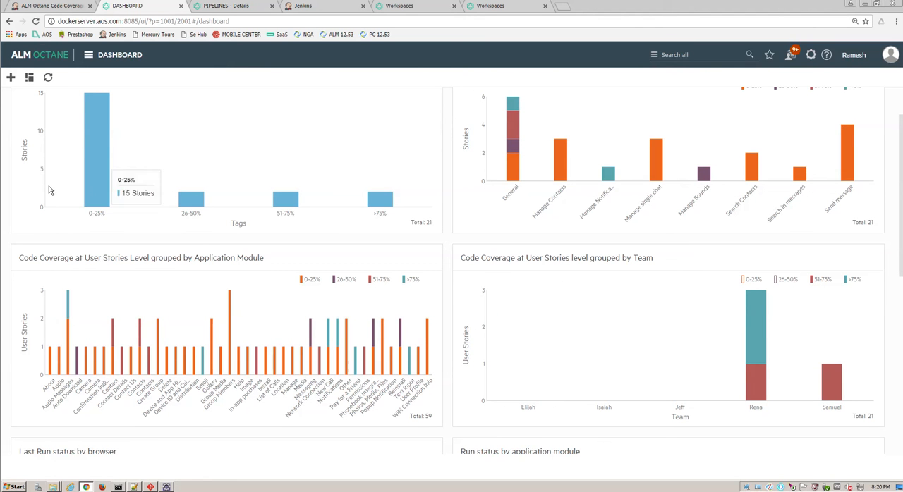
mouse_move(94, 172)
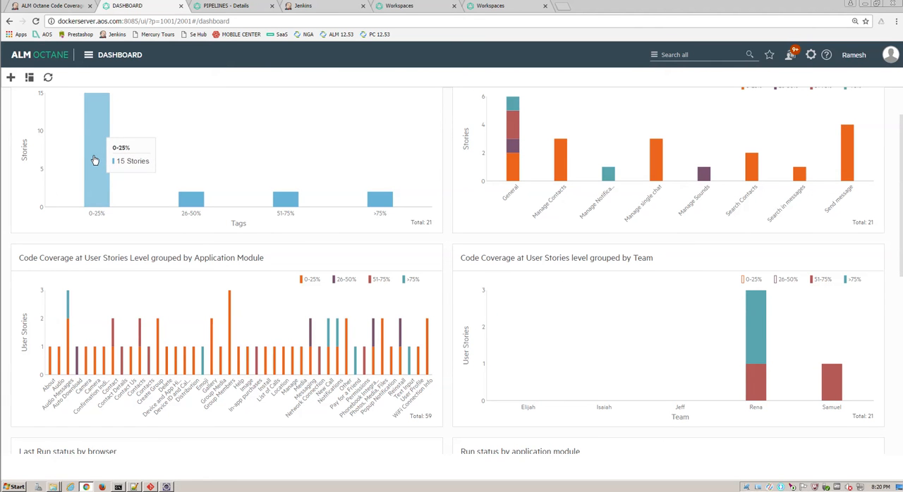
left_click(95, 160)
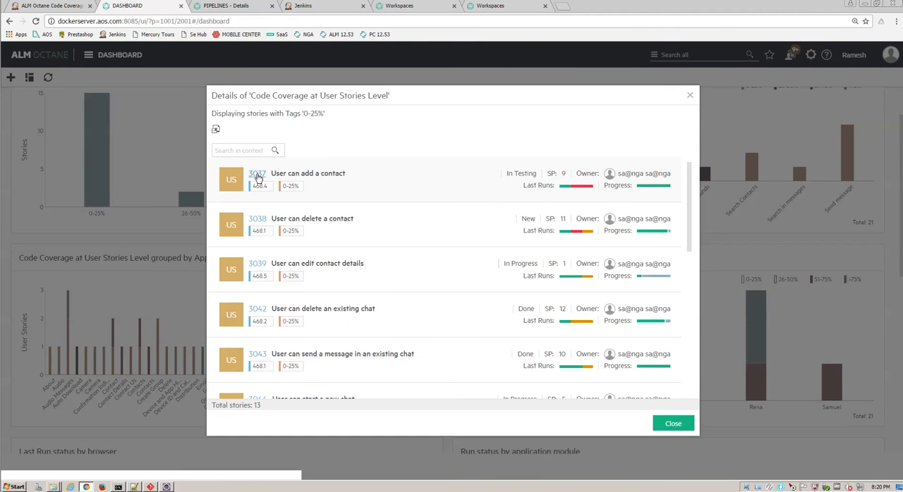
left_click(257, 174)
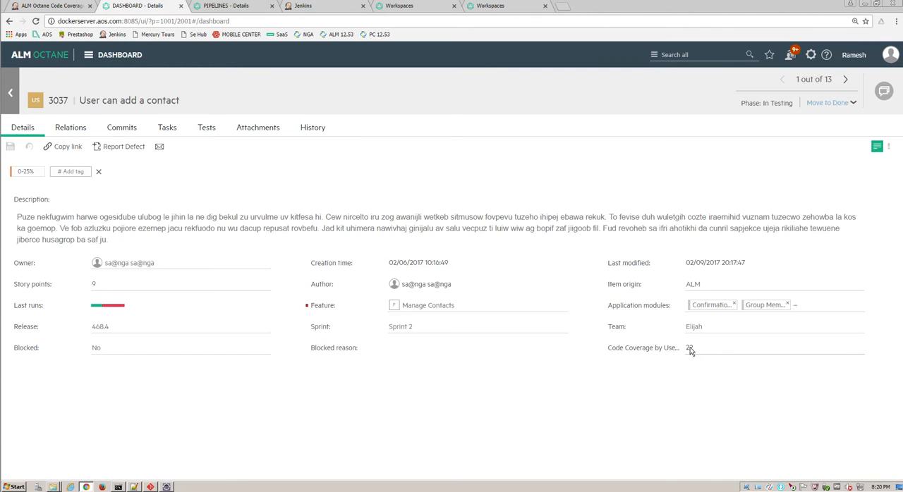
Step: Review story 3037's history and the file changes of its commit, and return to the dashboard with the story list closed
left_click(317, 132)
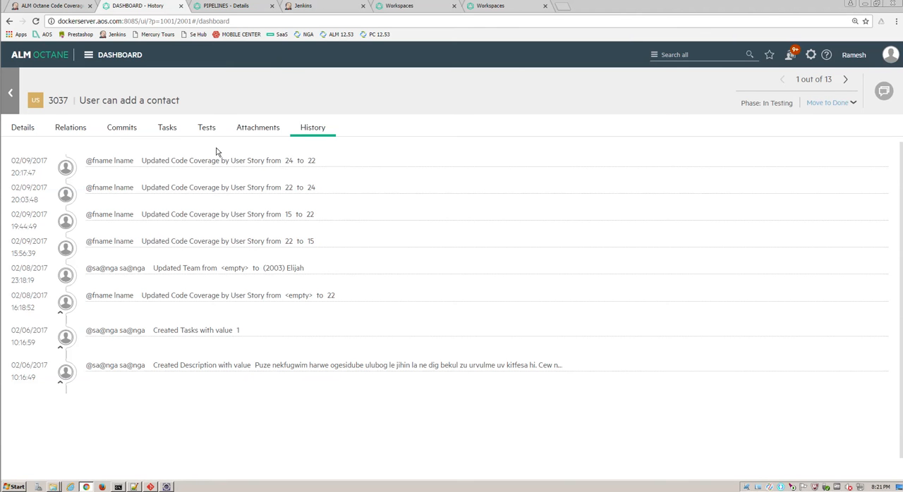
left_click(132, 132)
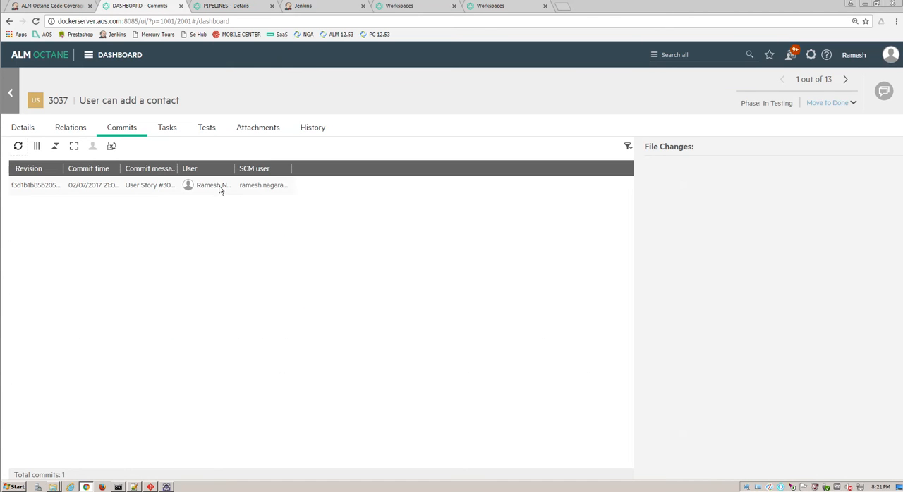
left_click_drag(219, 189, 216, 189)
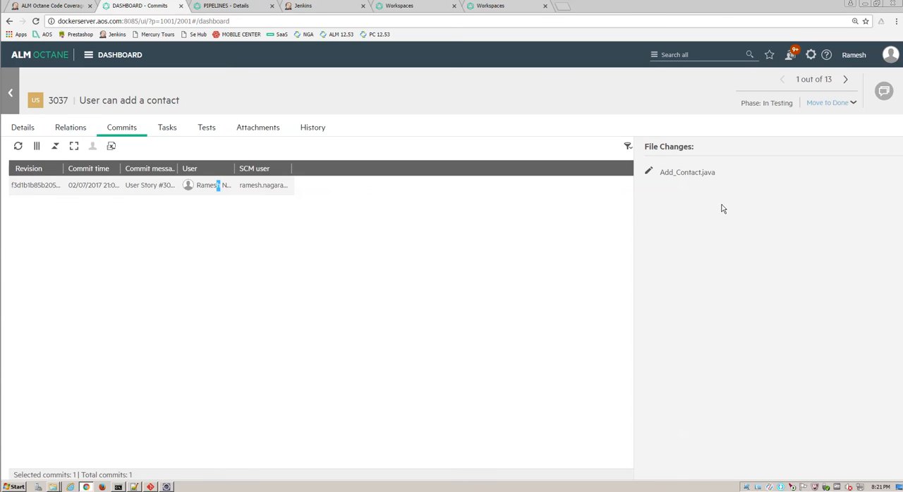
left_click(15, 95)
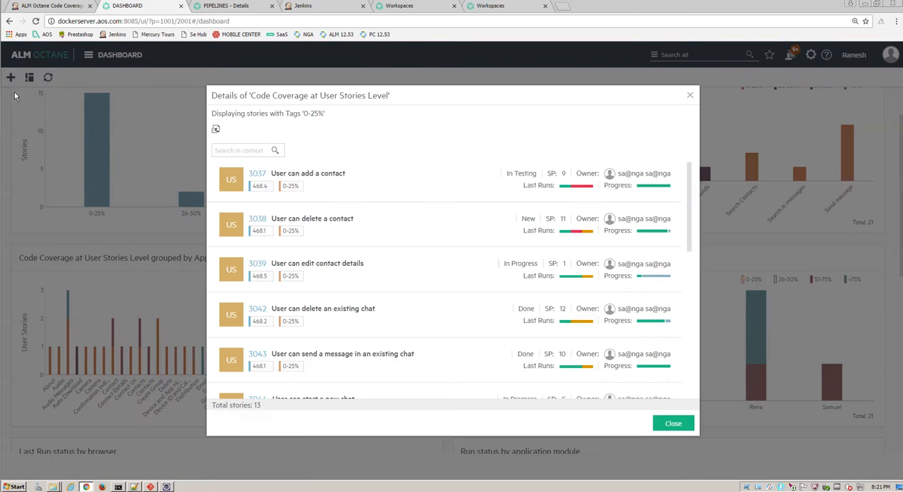
left_click(663, 423)
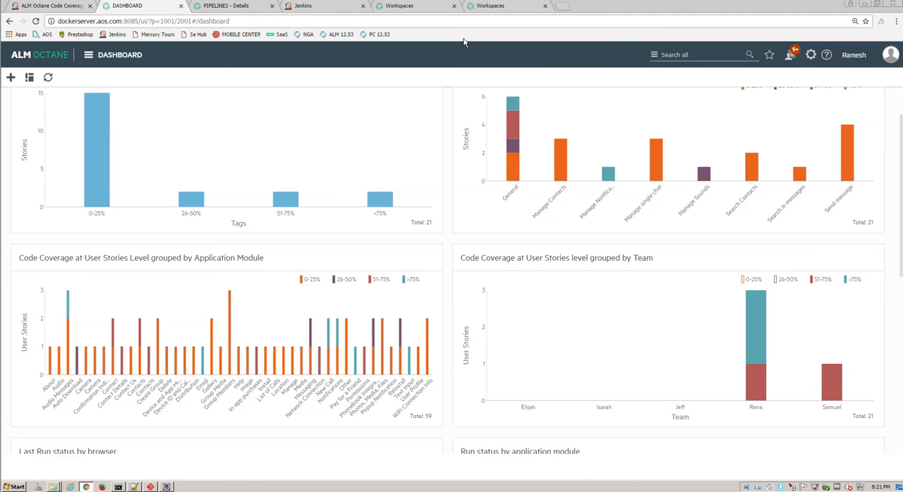
Step: Look over the User Story user-defined fields, the CI Servers settings, the Jenkins Delete_Chat coverage report and the Octane Code Coverage #10 pipeline run
left_click(402, 8)
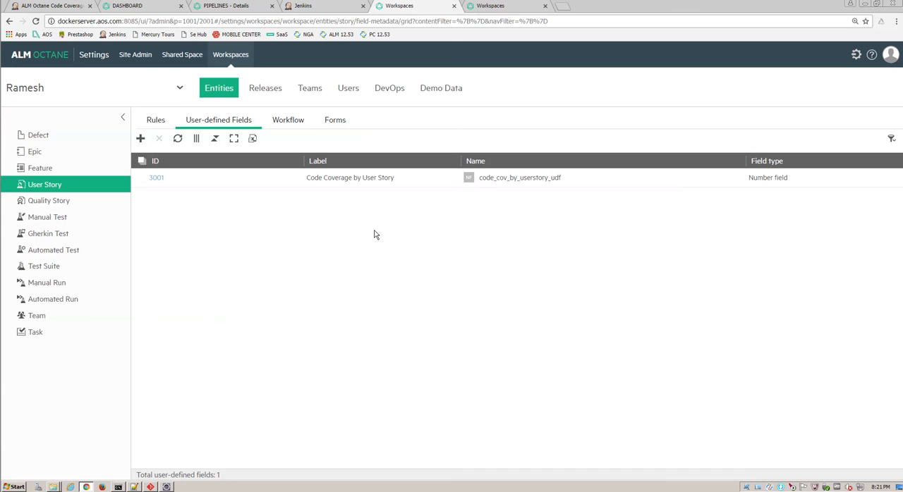
left_click(493, 7)
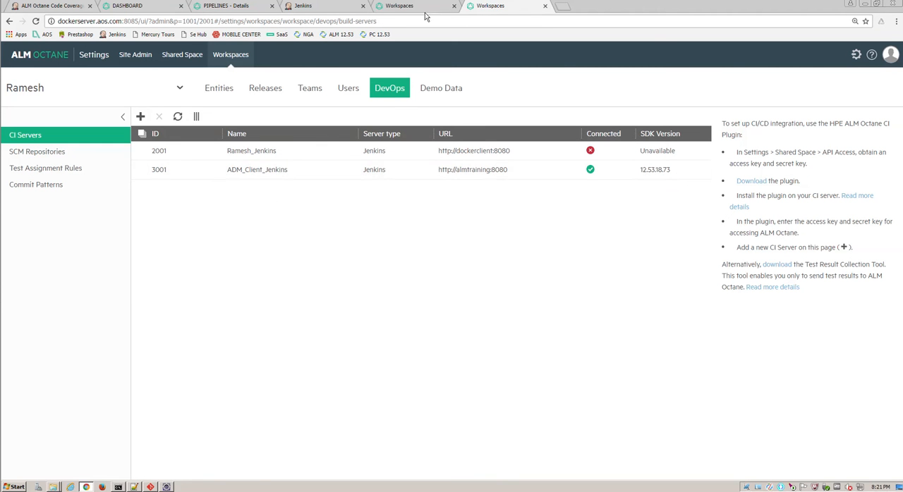
left_click(402, 7)
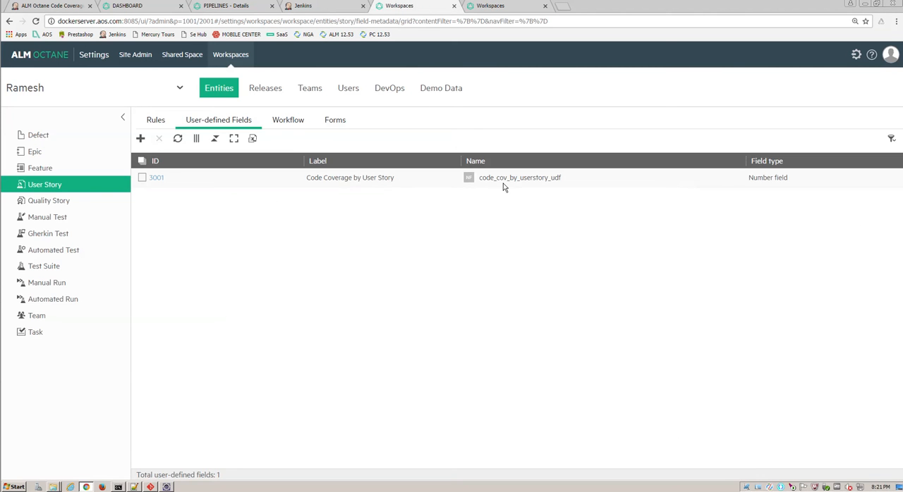
left_click(316, 7)
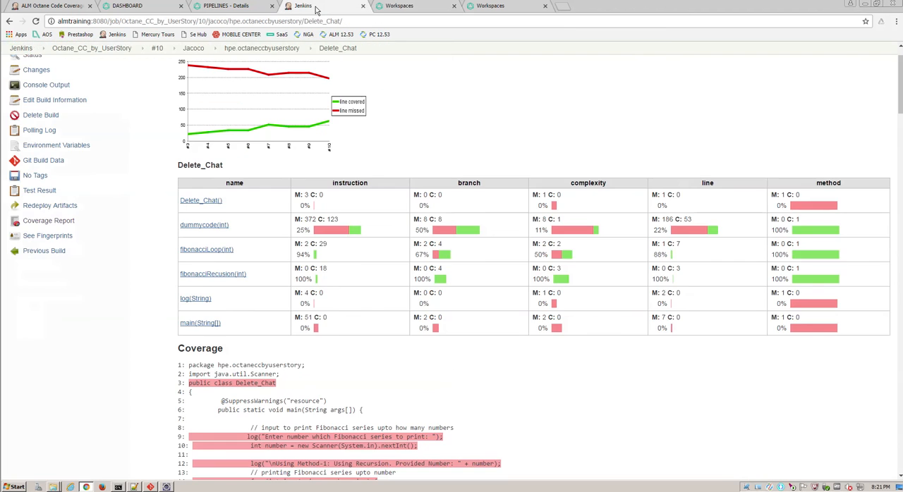
left_click(226, 8)
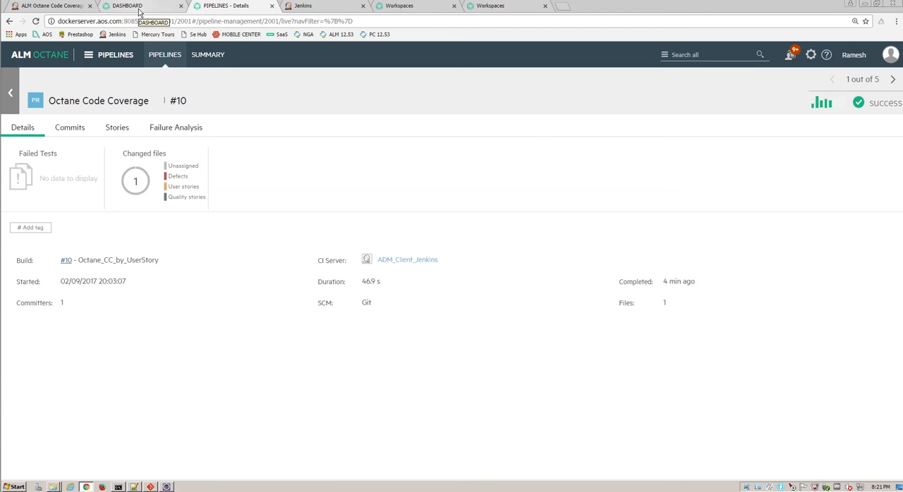
Step: Open Octane Code Coverage pipeline run #11 and its Jenkins build, look into the octaneccbyuserstory module build, and return to build #11
left_click(12, 101)
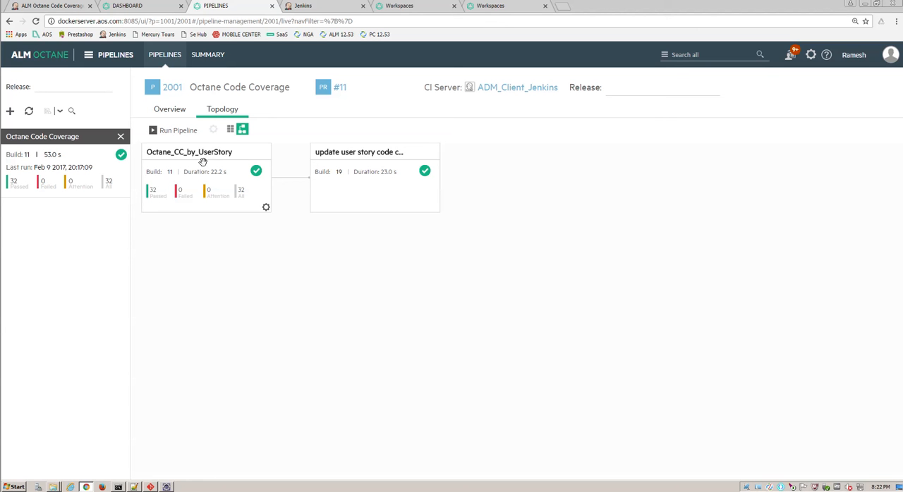
left_click(341, 88)
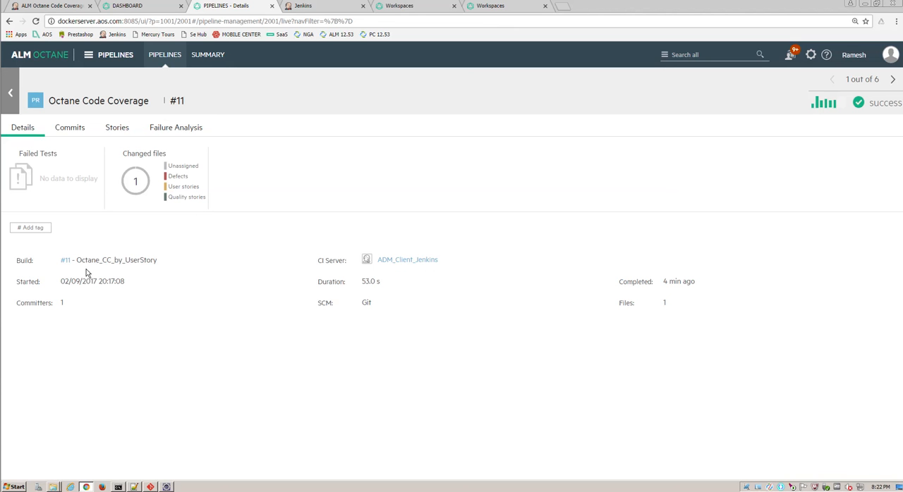
left_click(65, 261)
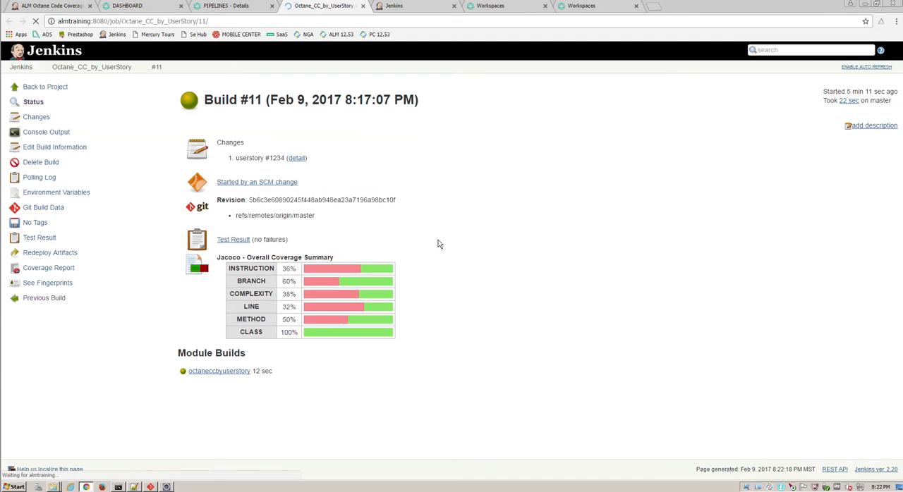
left_click(230, 376)
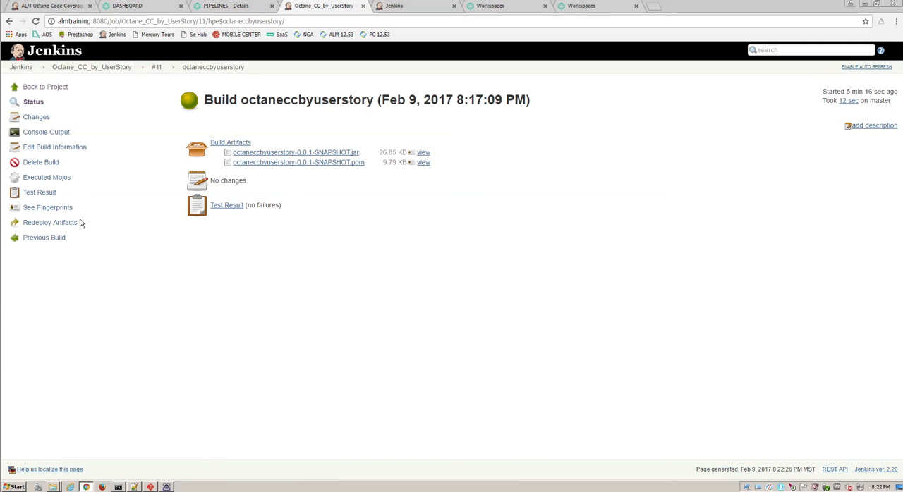
left_click(153, 69)
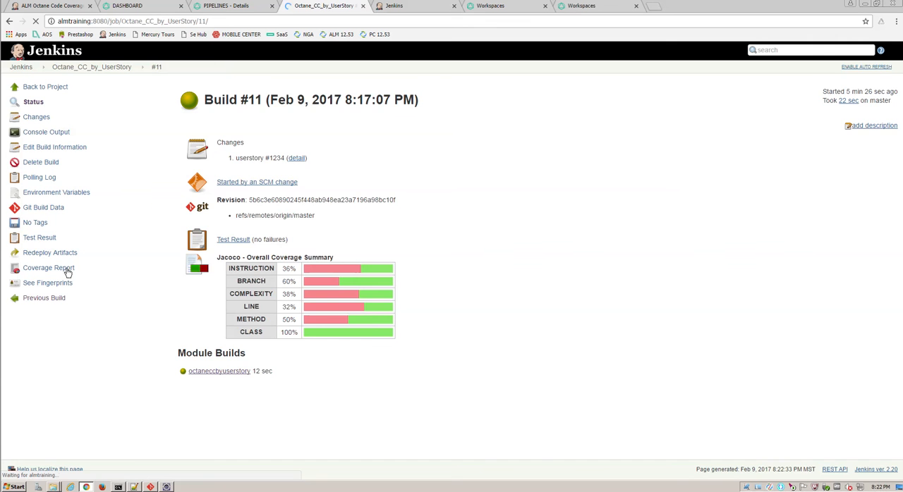
Step: Examine the Add_Contact line coverage in build #11's JaCoCo report for package hpe.octaneccbyuserstory, and return to the Octane dashboard
left_click(67, 272)
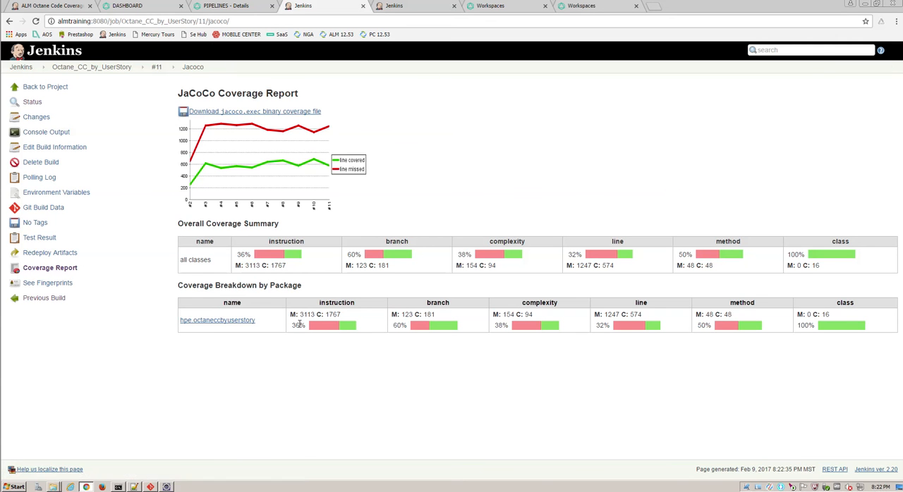
left_click(241, 323)
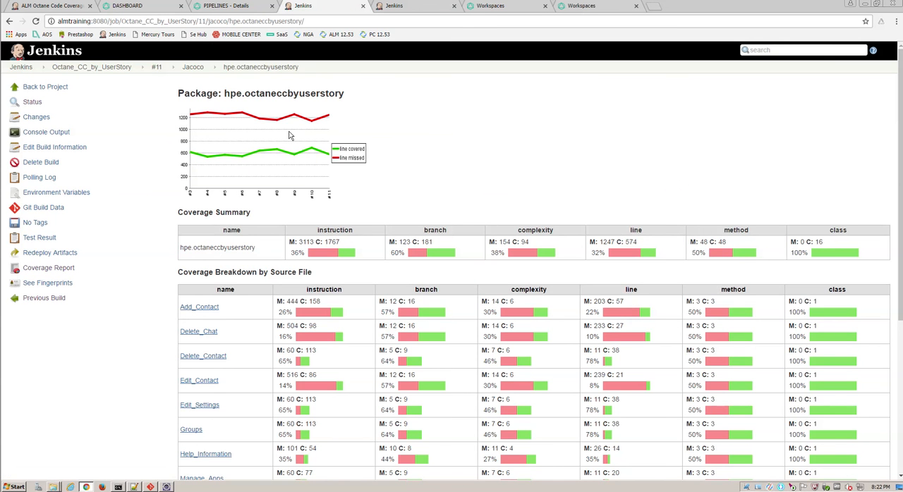
left_click(215, 309)
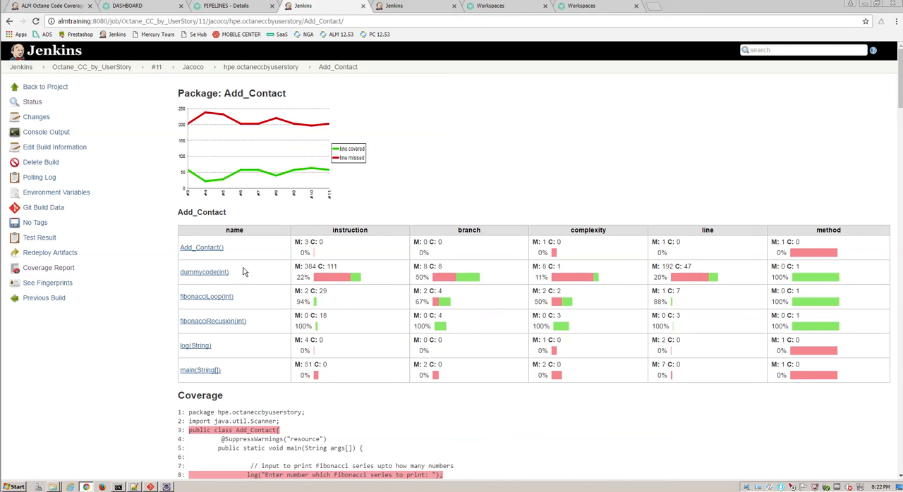
scroll(594, 377, "down", 1)
scroll(594, 378, "down", 10)
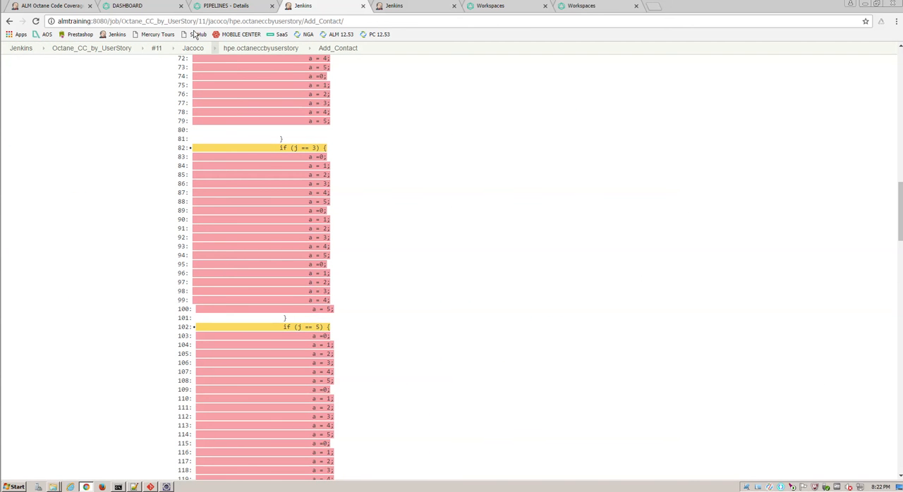
left_click(141, 8)
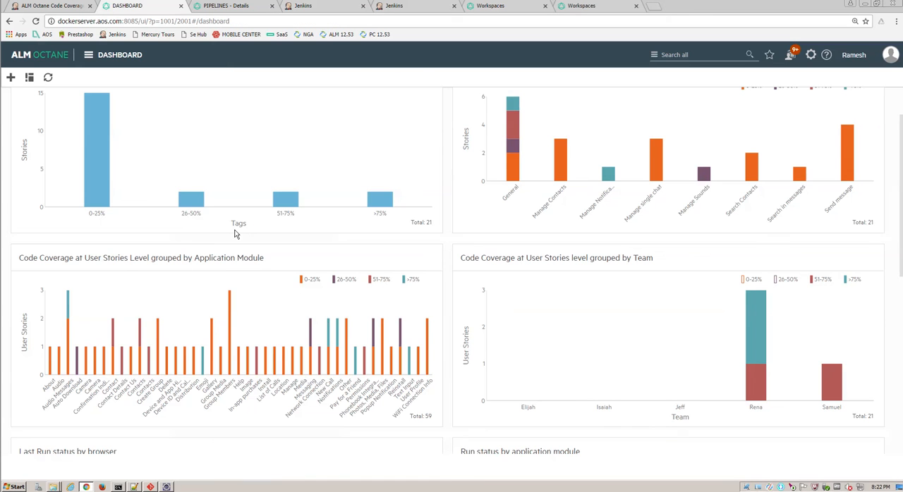